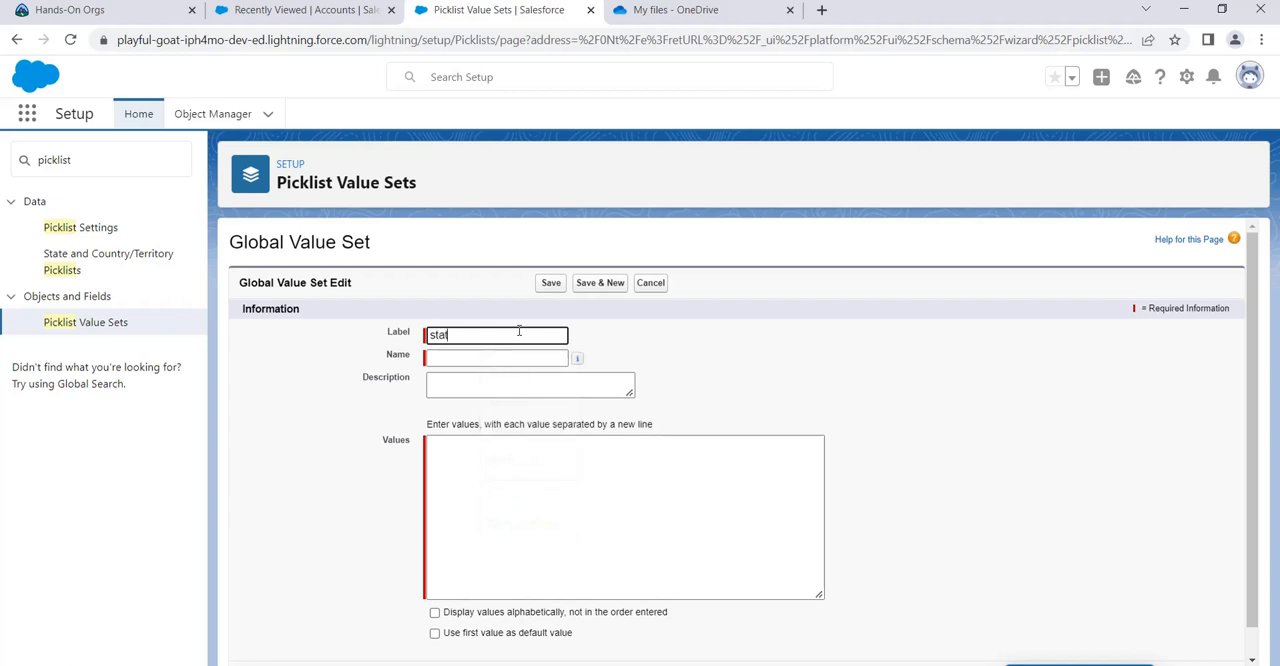
Step: Label the new global value set statesOfIndia
text(tesOfInI)
key(BackSpace)
Step: Enter Delhi, Rajasthan, Gujrat, Uttar Pradesh and Tamil Naidu as the set's values, one per line
click(514, 490)
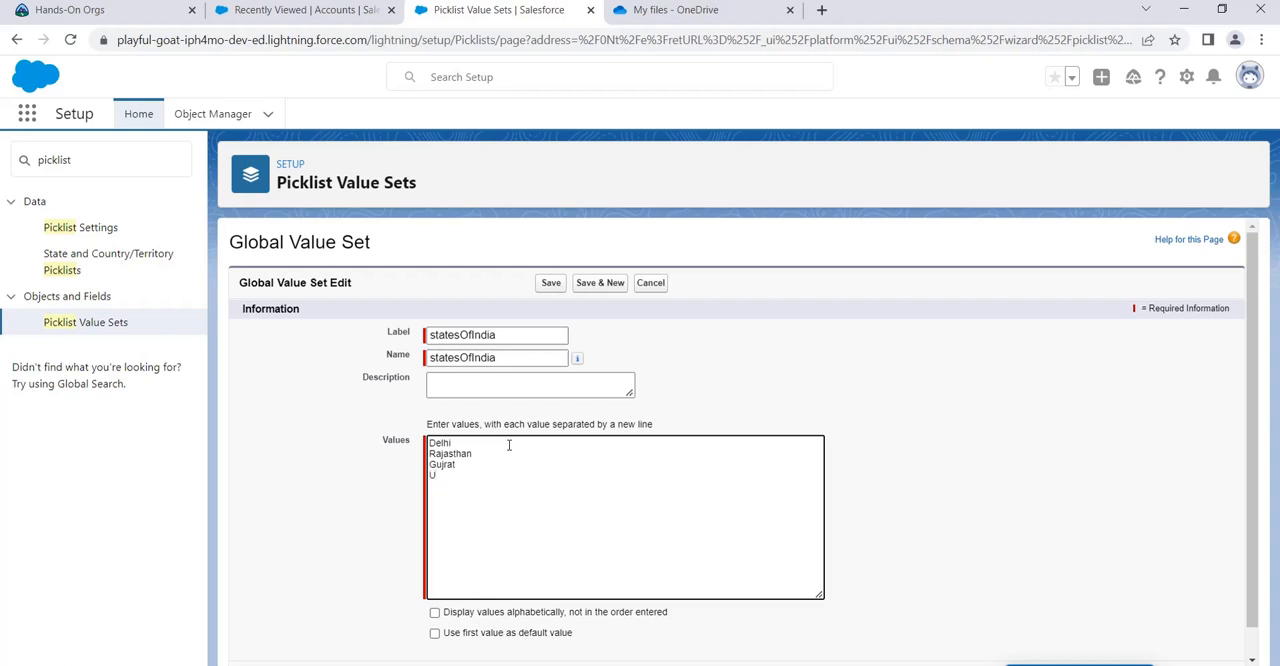
text(radesh)
key(Return)
drag(485, 476, 428, 479)
click(451, 474)
key(Delete)
text(P)
click(503, 484)
key(BackSpace)
key(BackSpace)
key(BackSpace)
key(BackSpace)
key(BackSpace)
text(rades)
Step: Set the values to display alphabetically with the first value as default, and save the global value set
scroll(700, 514, down, 1)
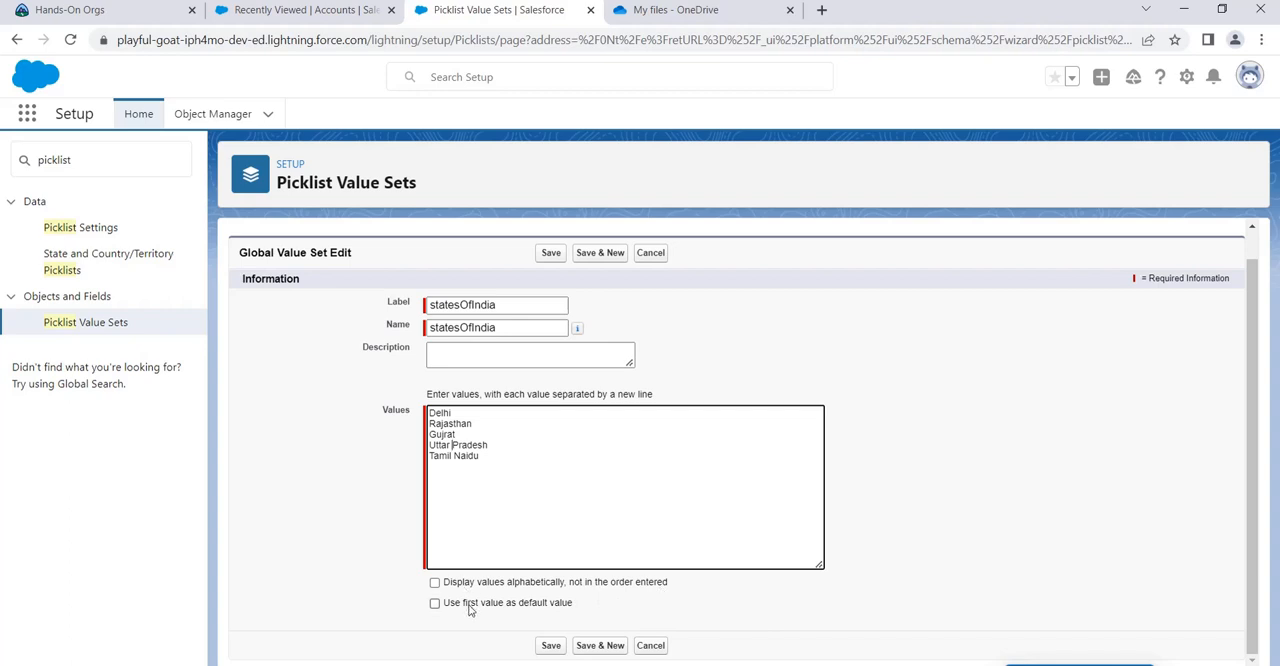
click(434, 582)
click(434, 603)
scroll(646, 620, up, 1)
scroll(629, 652, down, 1)
click(556, 645)
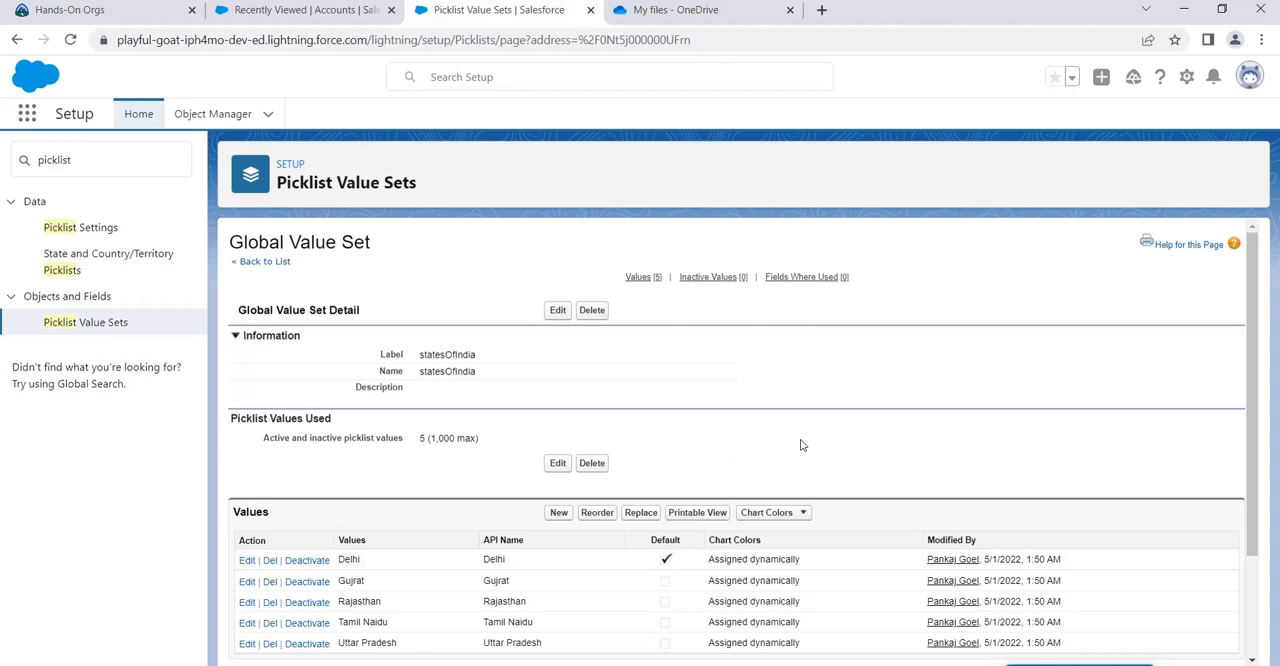
scroll(801, 444, down, 2)
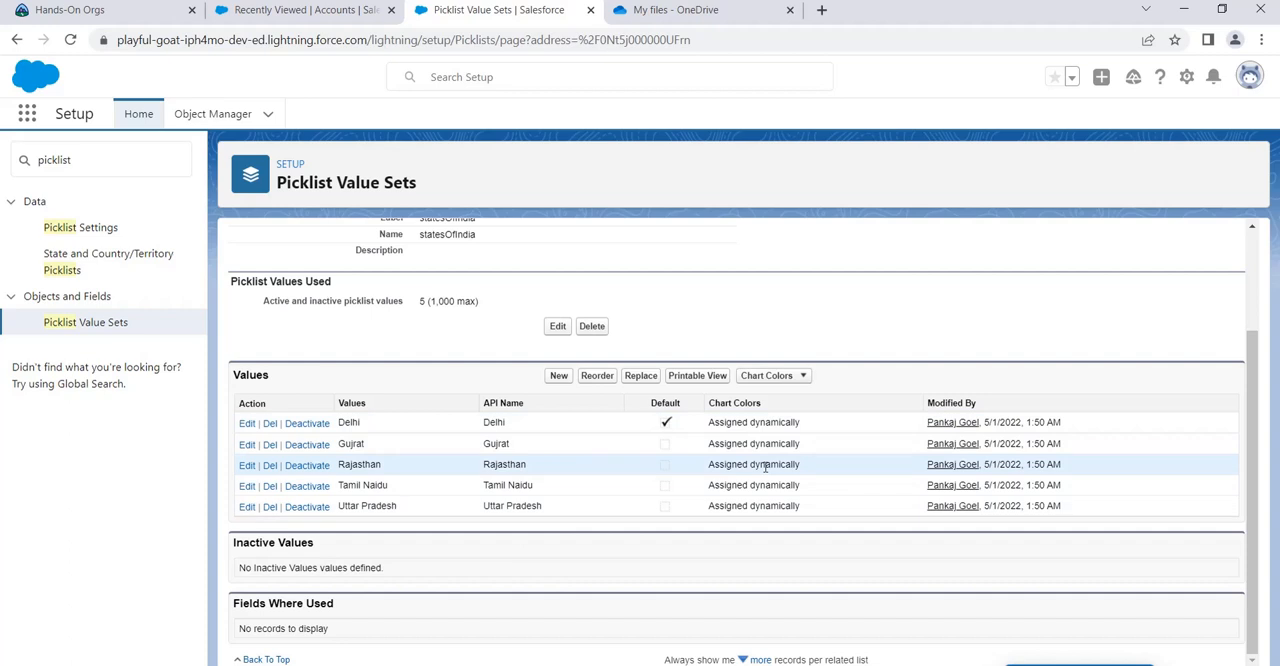
click(683, 10)
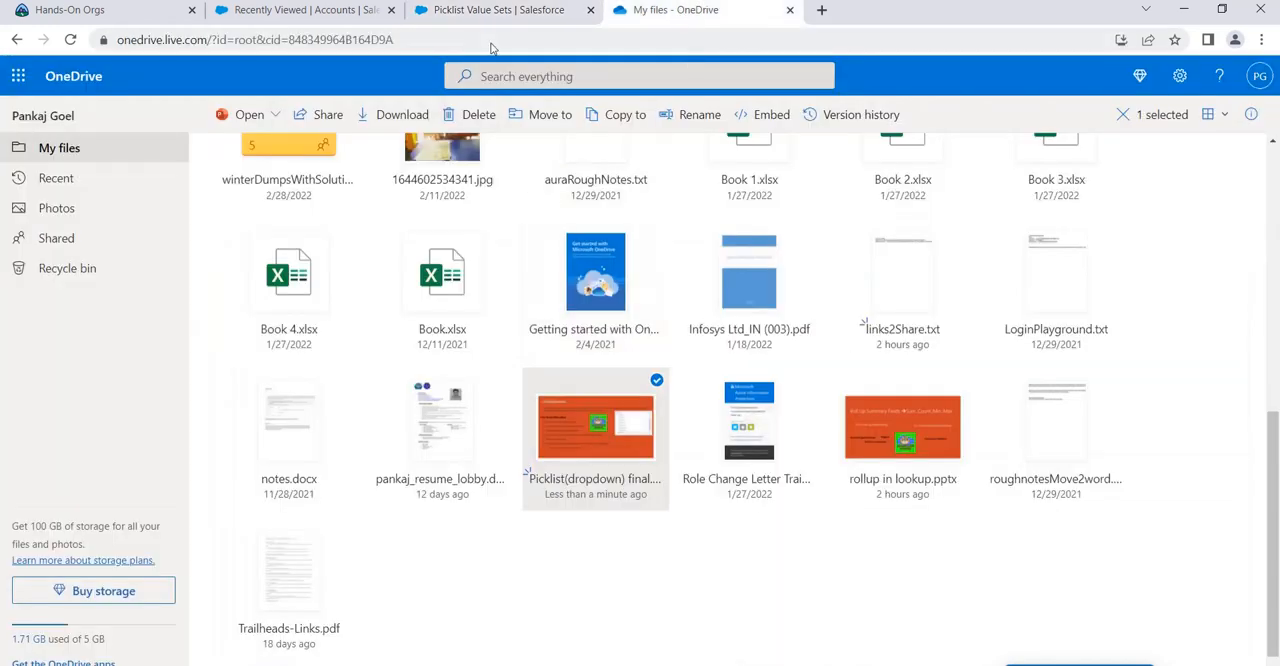
click(495, 12)
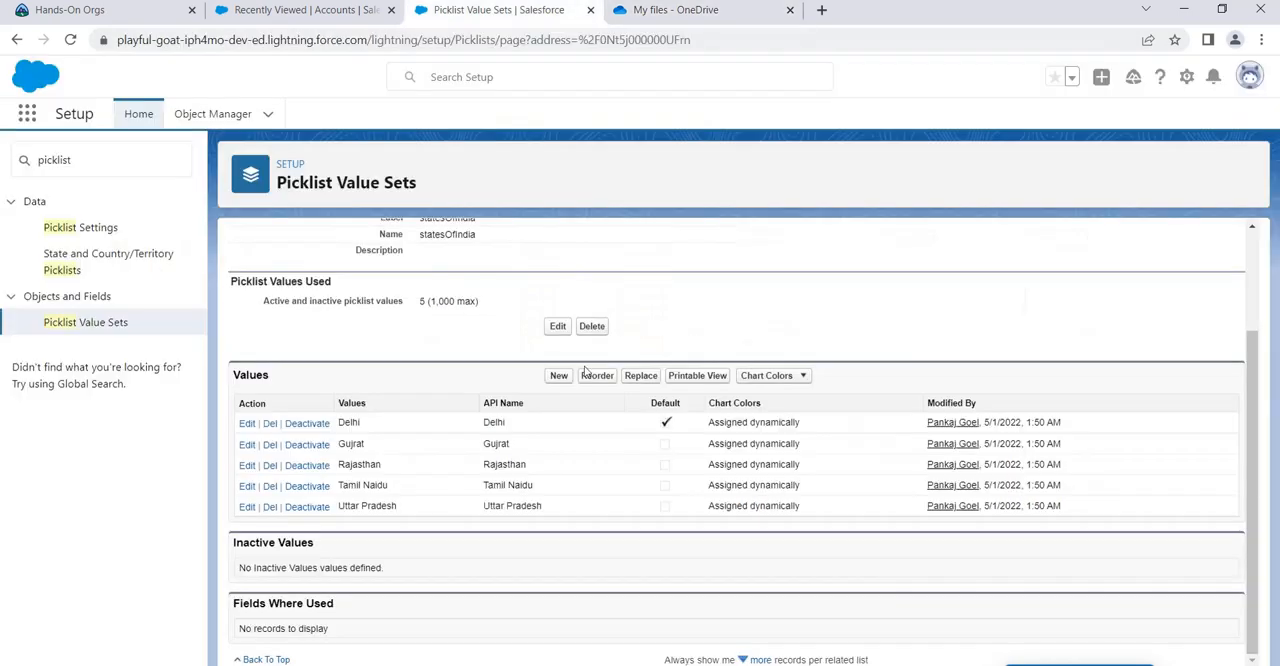
click(343, 10)
click(486, 16)
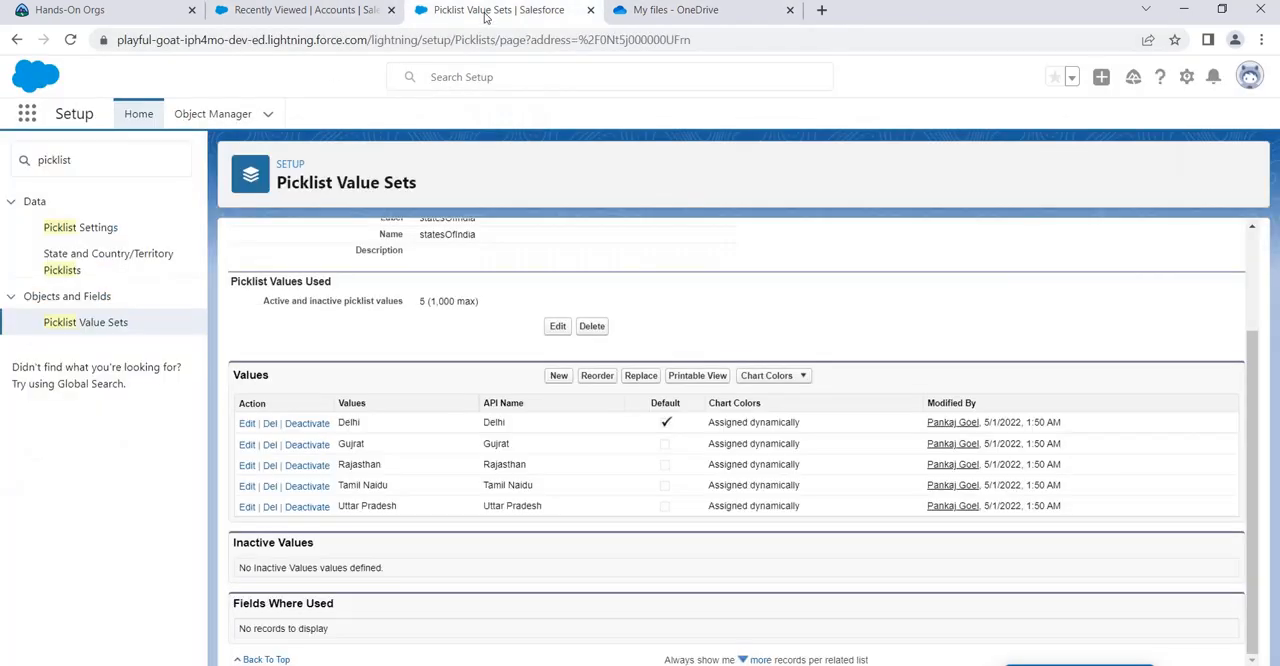
Step: Start a new custom field on the Account object with Picklist as its data type
click(212, 114)
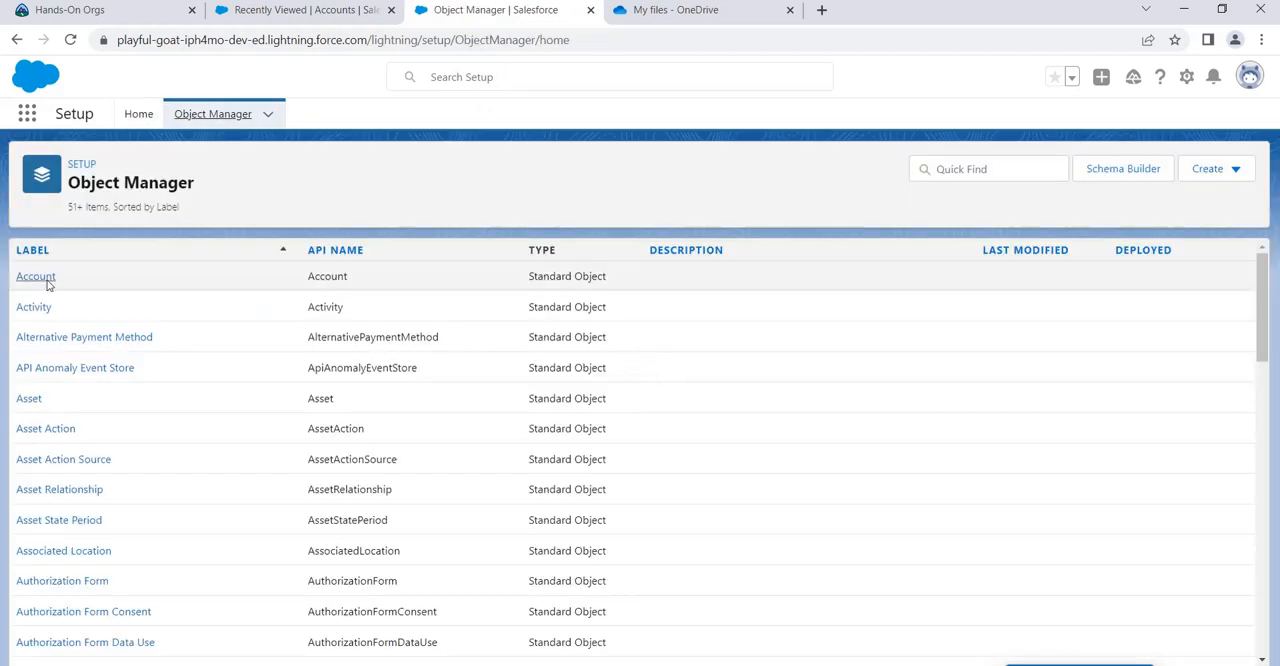
click(47, 285)
click(140, 286)
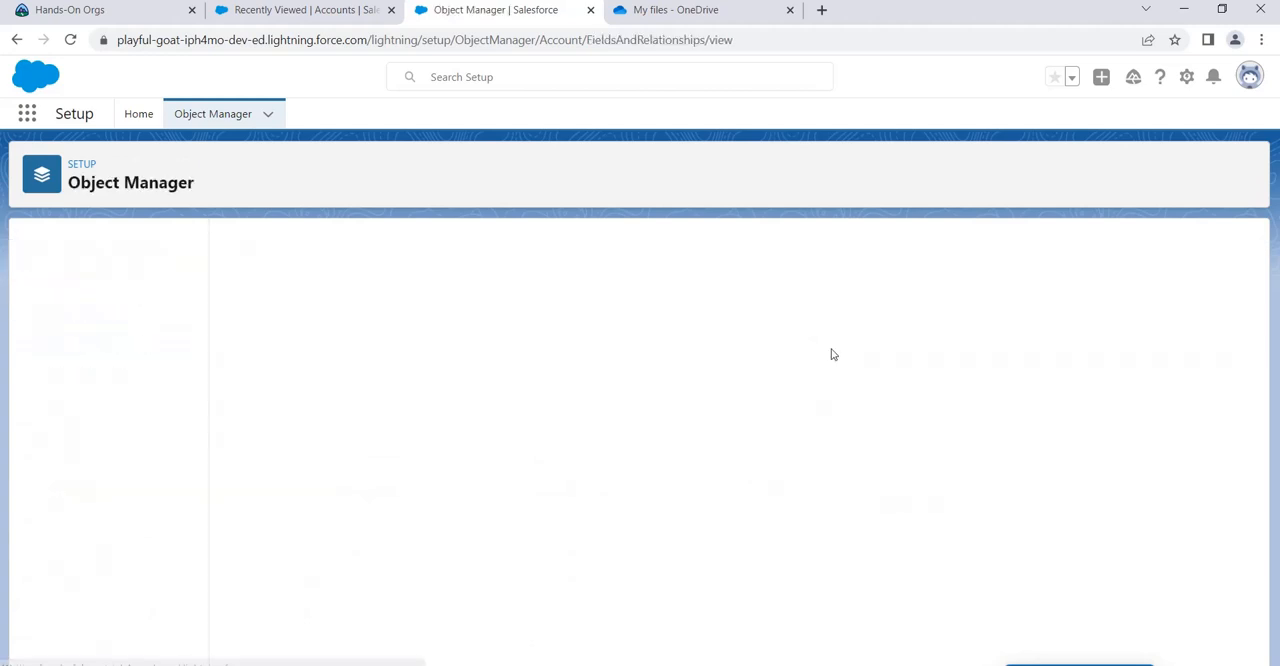
click(899, 247)
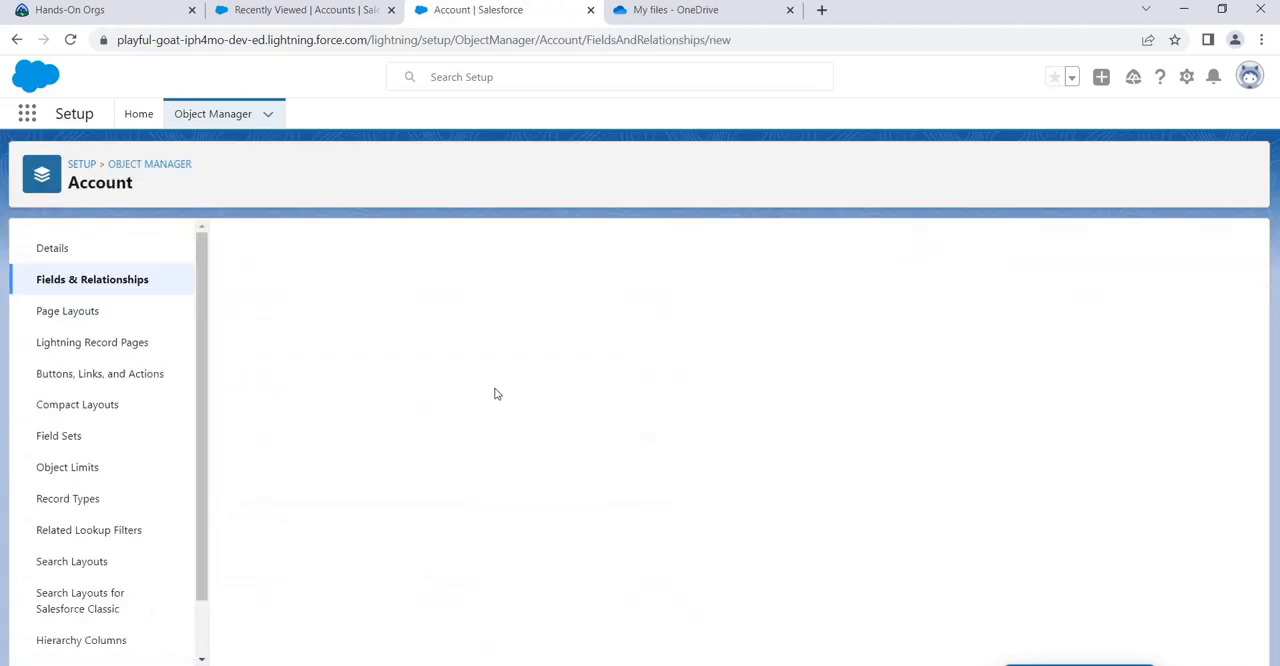
scroll(508, 394, down, 5)
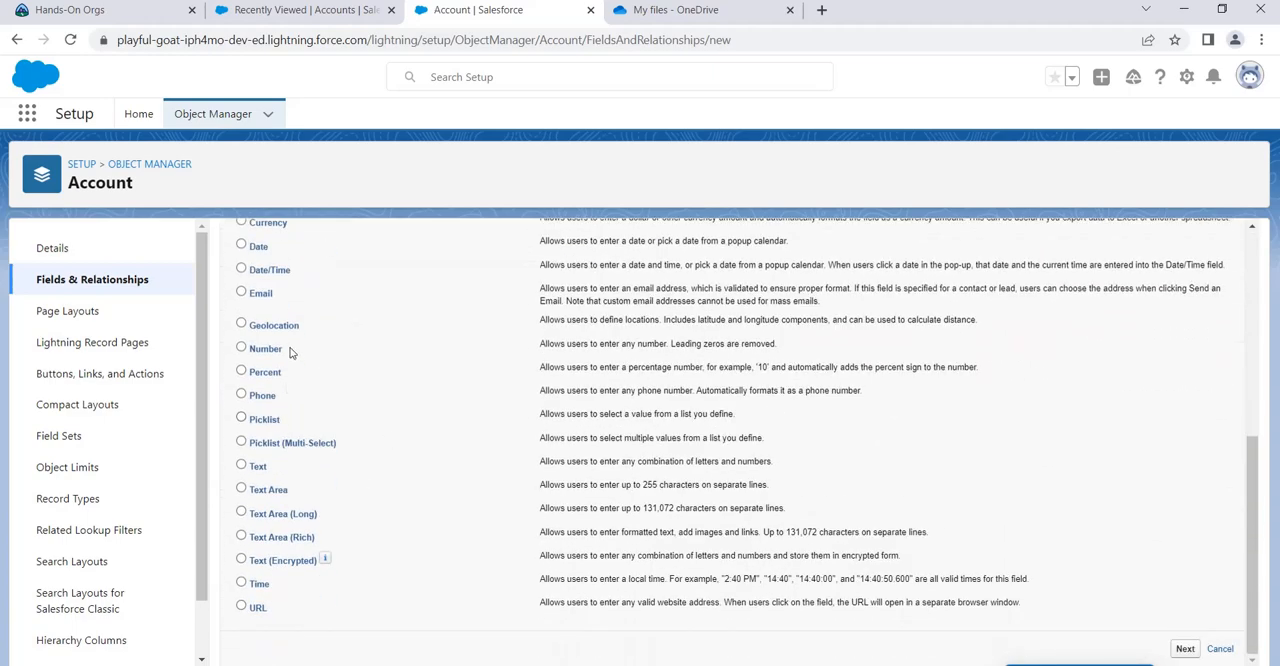
click(277, 421)
scroll(990, 340, up, 5)
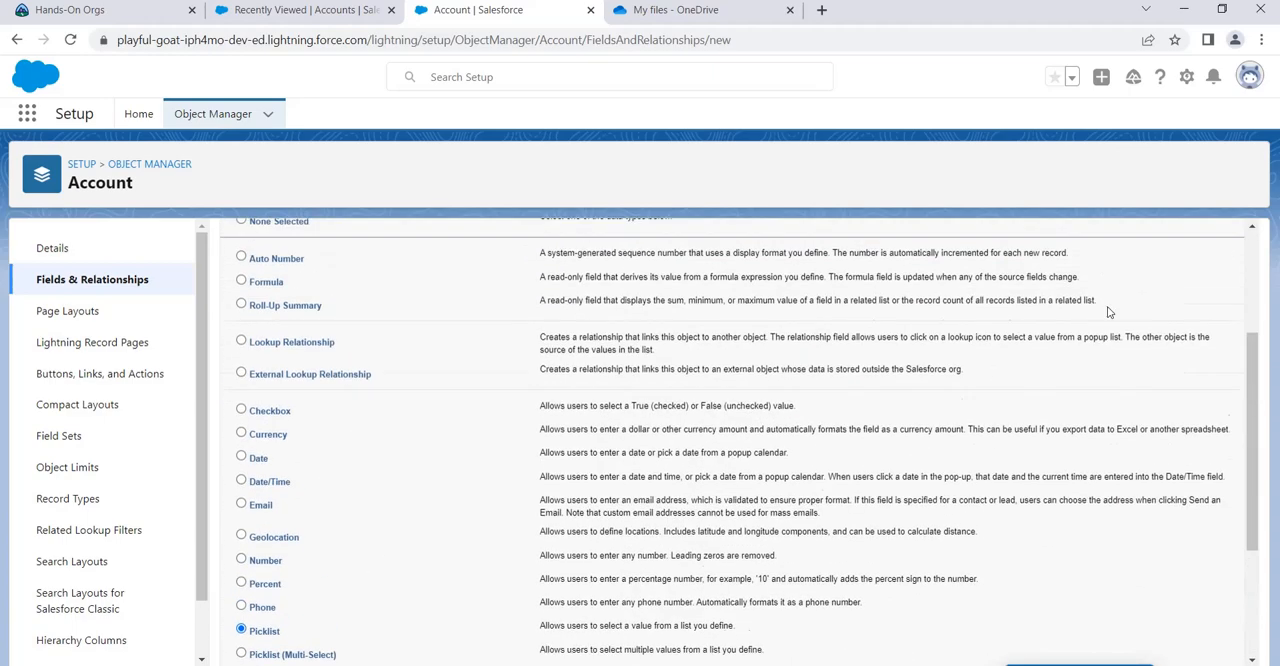
click(1178, 332)
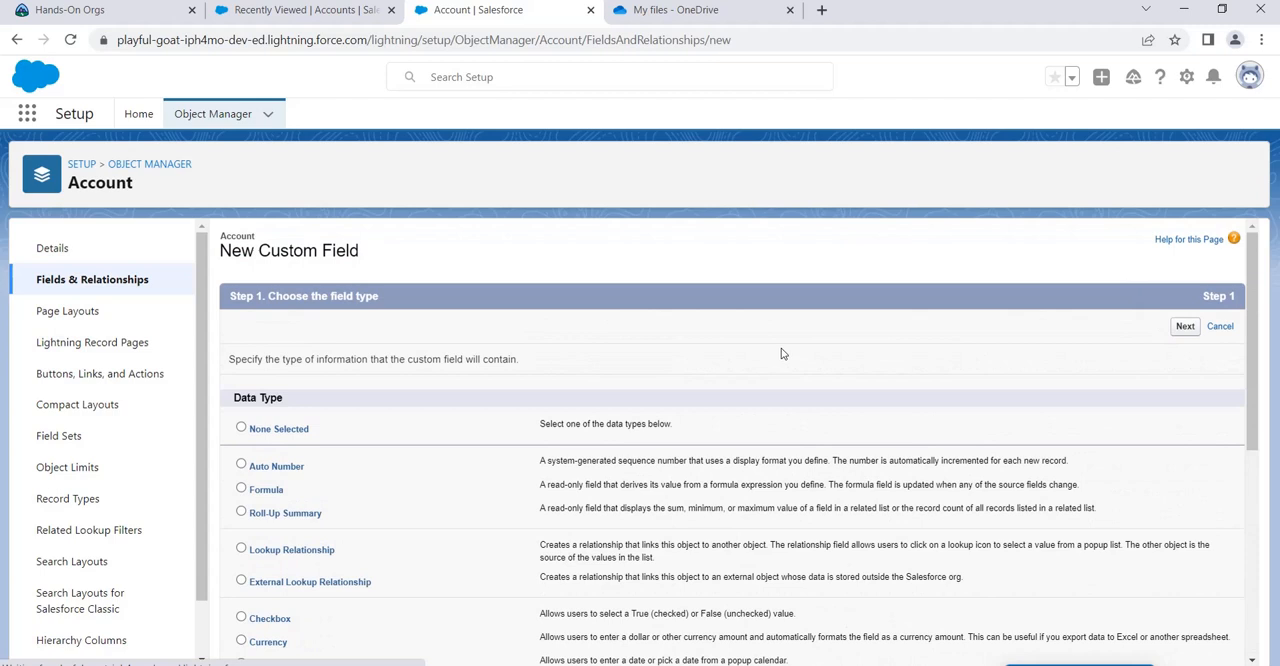
Step: Set the picklist field's label to IndianStates and let the field name fill in to match
click(486, 362)
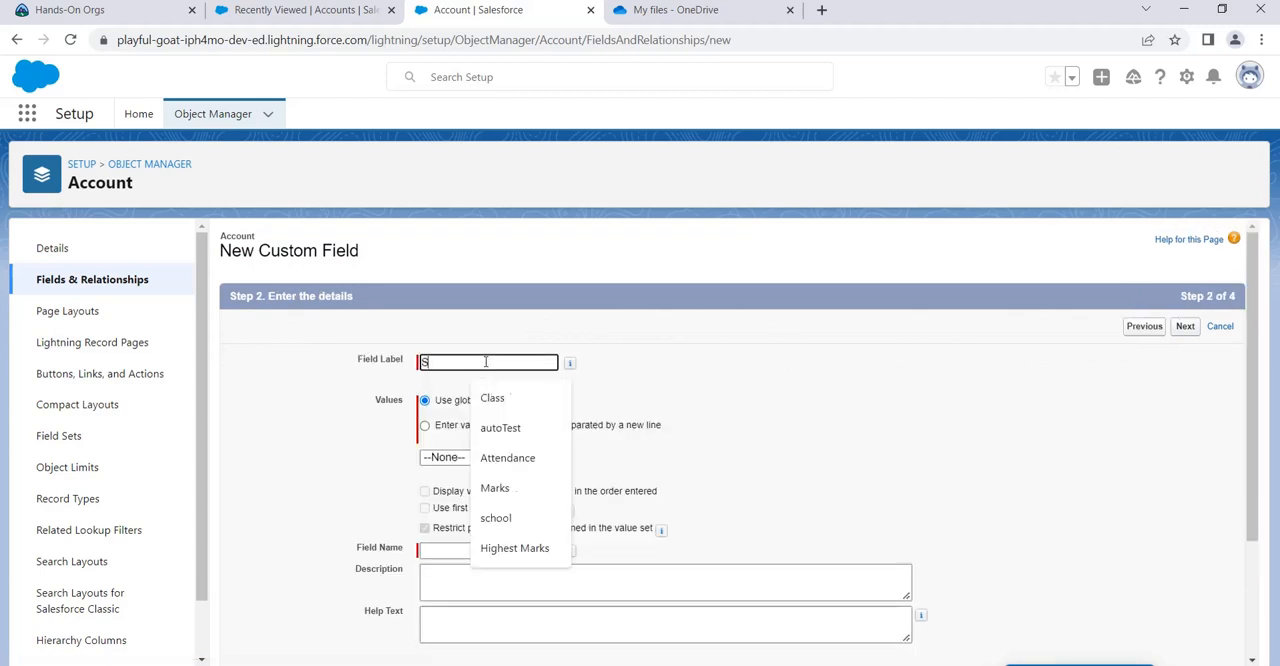
key(BackSpace)
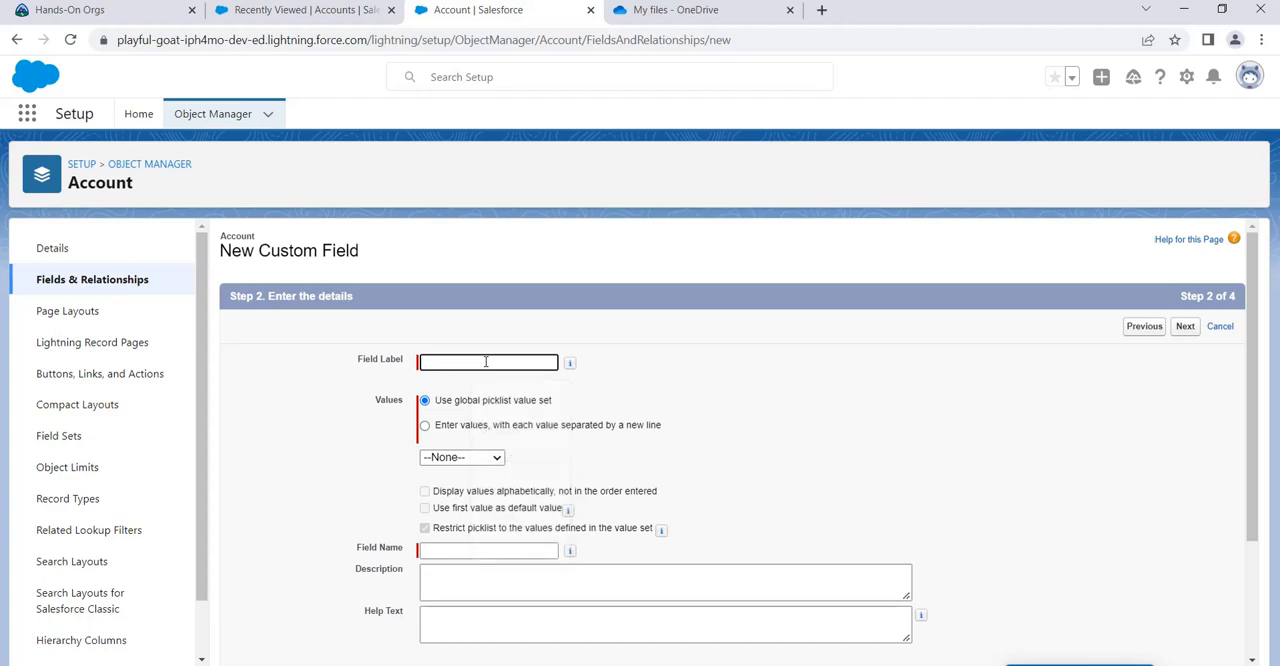
text(IndianStates)
click(804, 371)
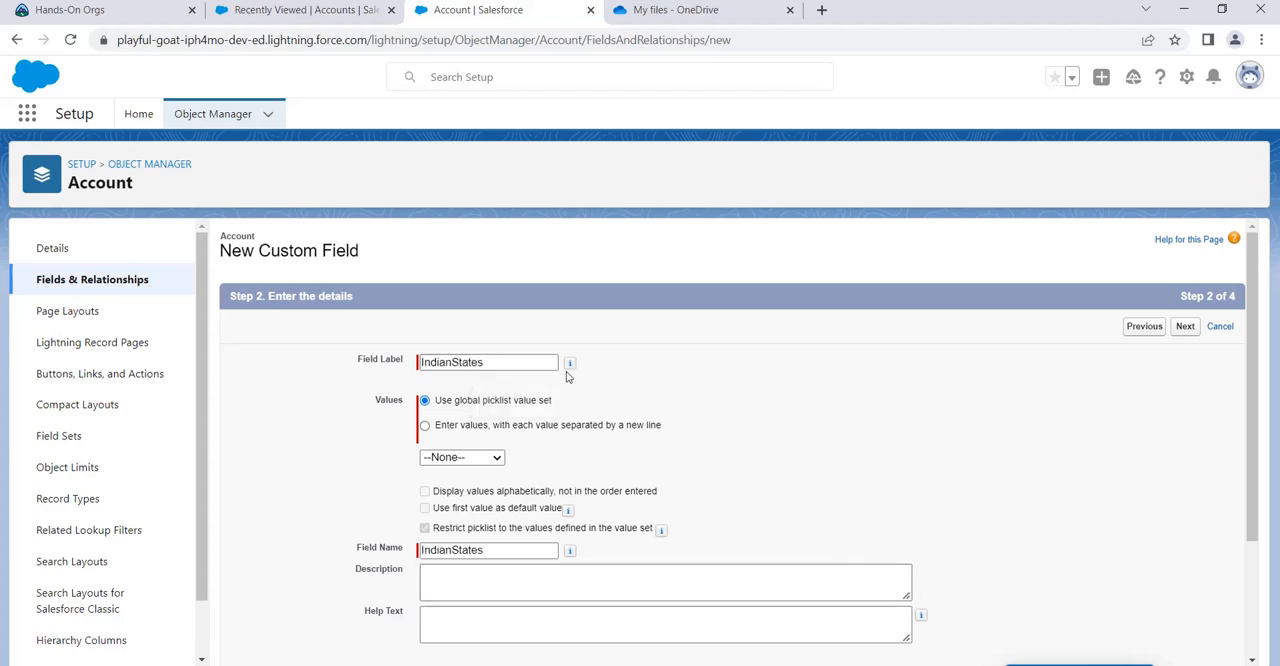
Step: Choose statesOfIndia as the global picklist value set for the IndianStates field
click(495, 457)
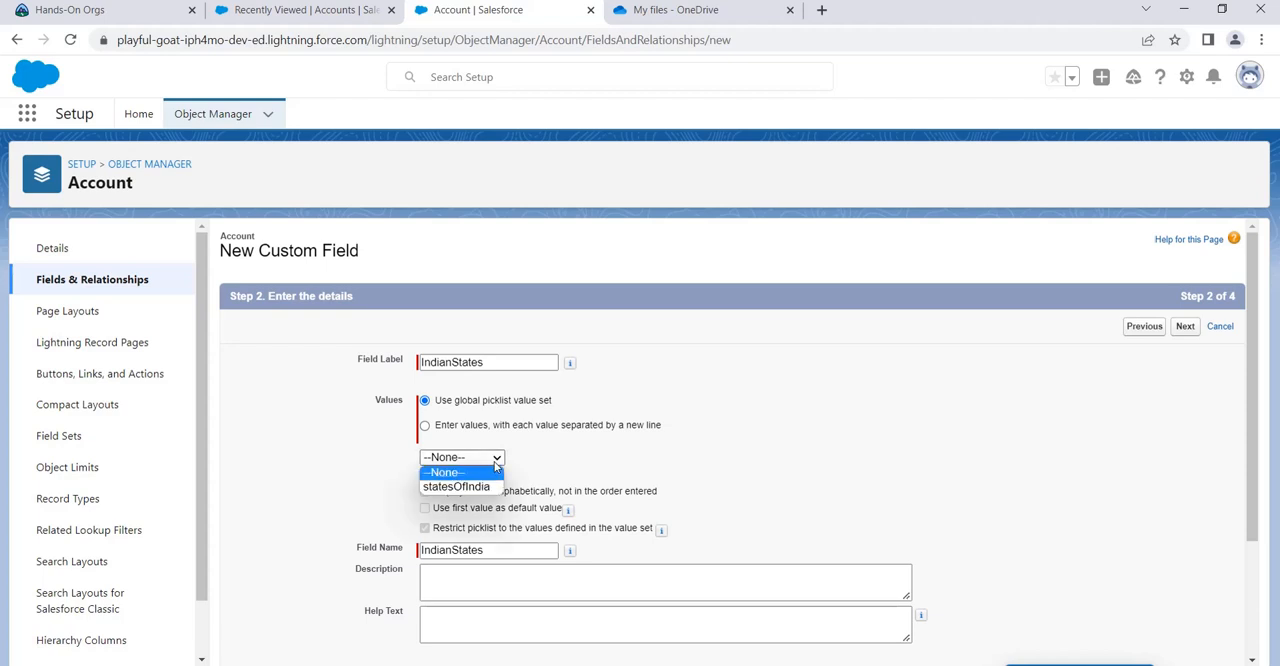
click(487, 488)
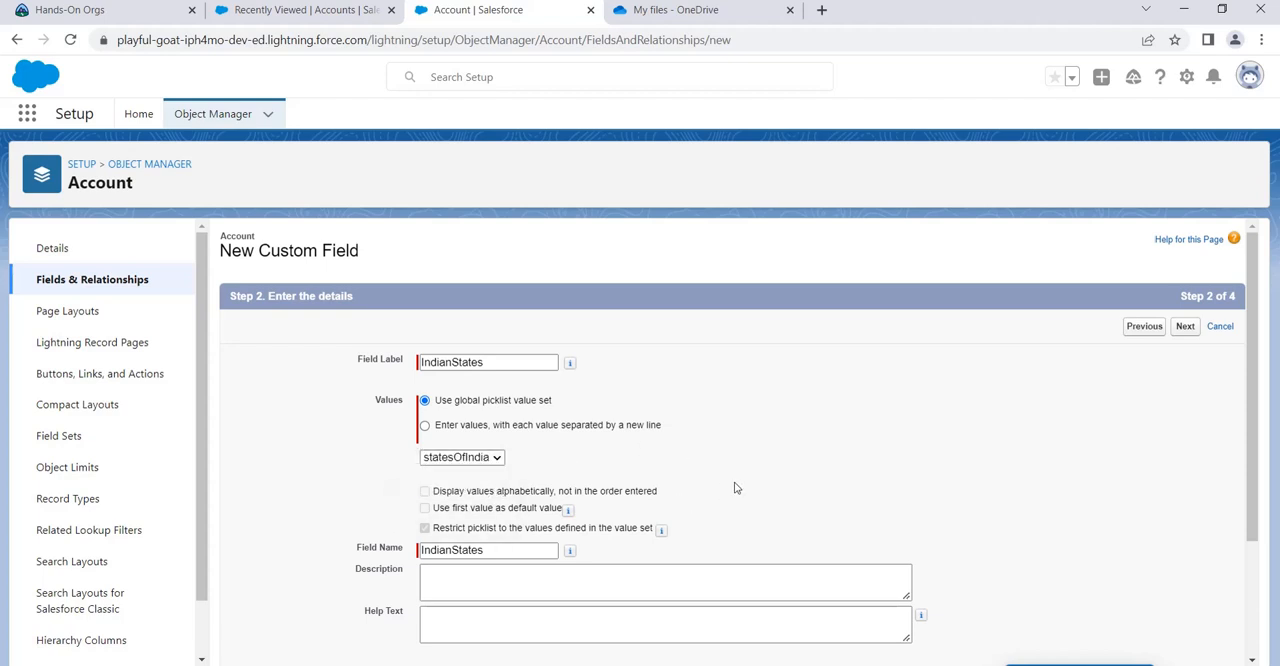
scroll(650, 470, down, 1)
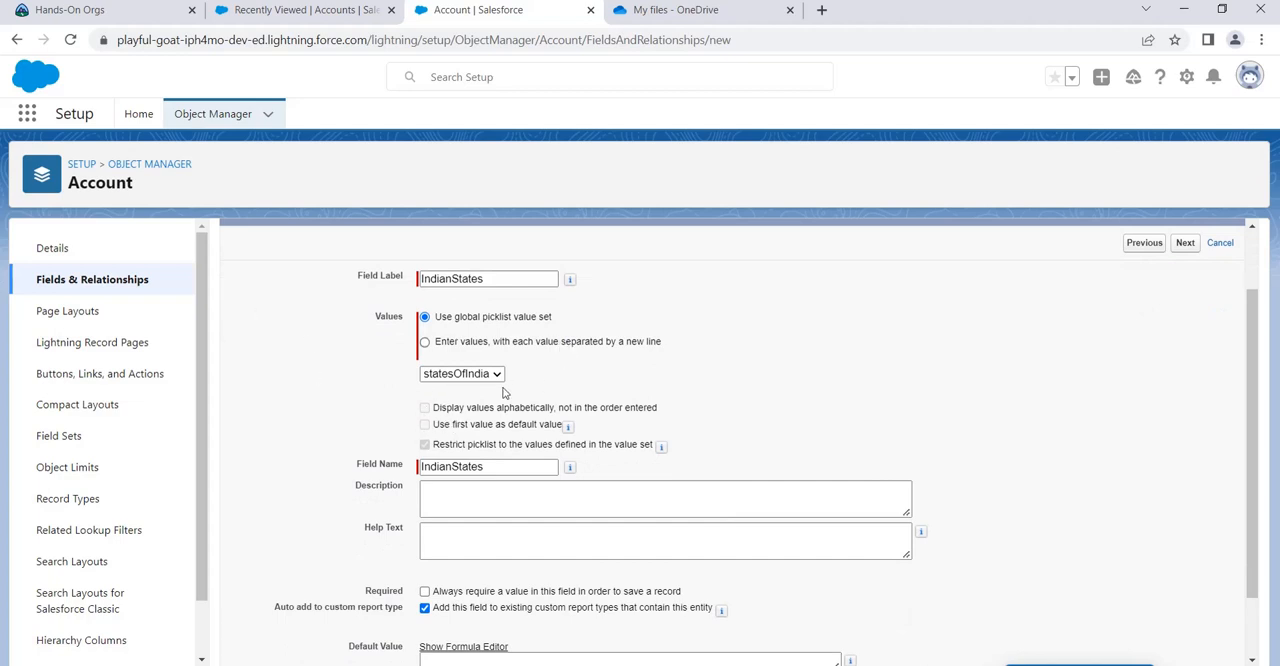
click(470, 343)
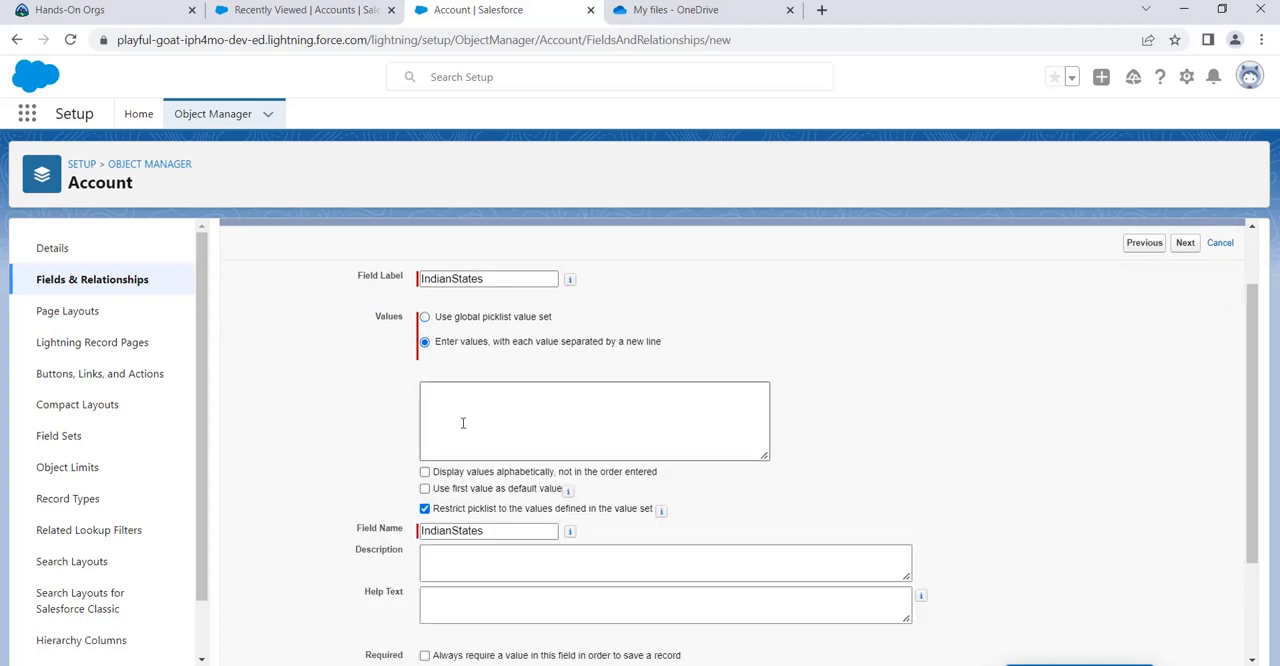
click(426, 317)
click(460, 370)
click(462, 403)
Step: Keep the default field-level security and page layouts, and save the IndianStates field
scroll(577, 552, down, 2)
scroll(577, 552, down, 1)
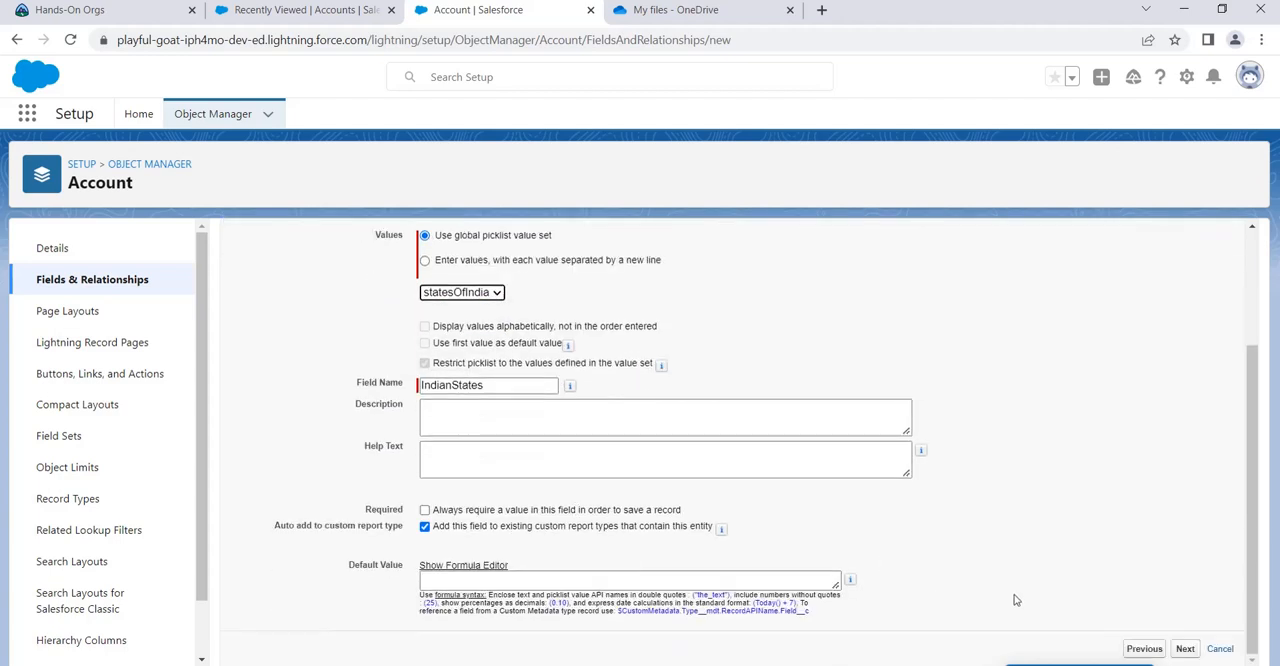
click(1185, 648)
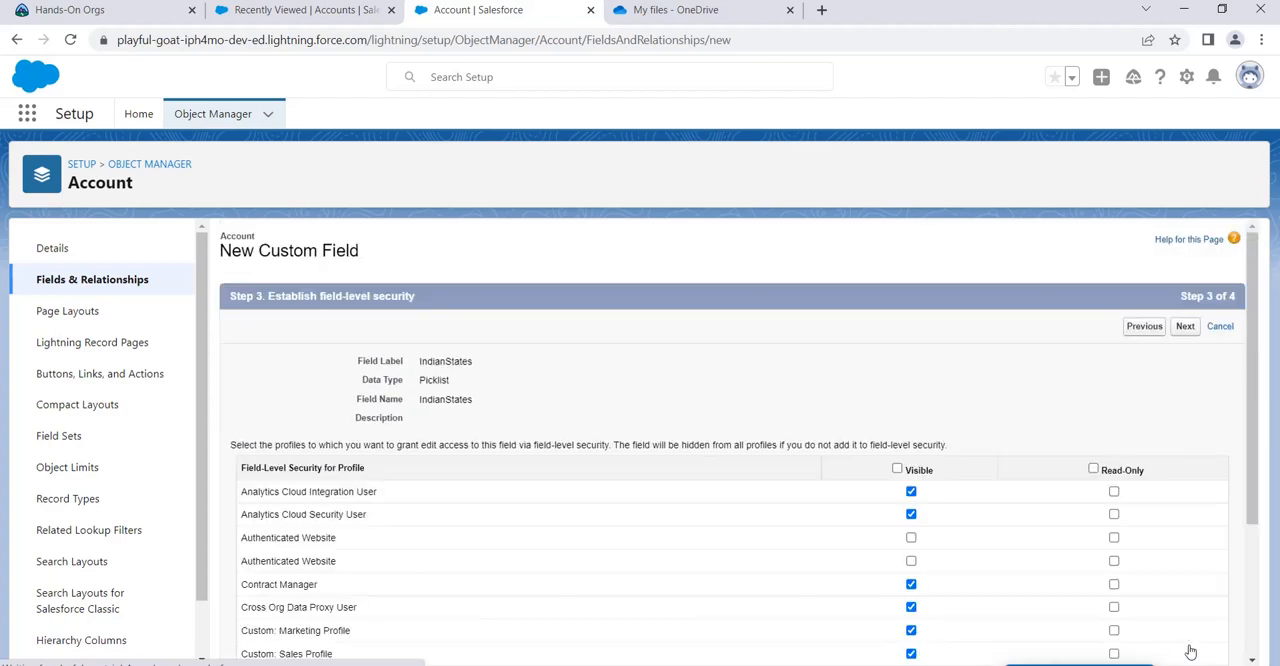
click(1190, 327)
click(1181, 326)
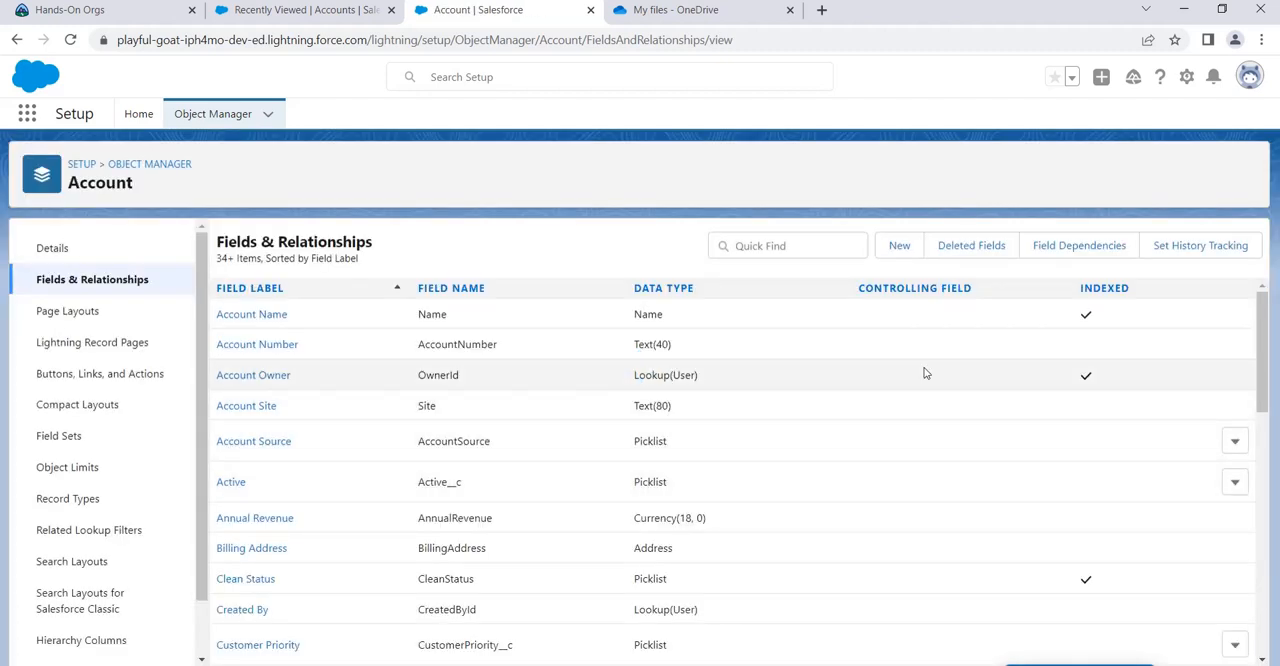
Step: Check a new account form in the Sales app for the IndianStates field and close the form
click(306, 12)
click(495, 118)
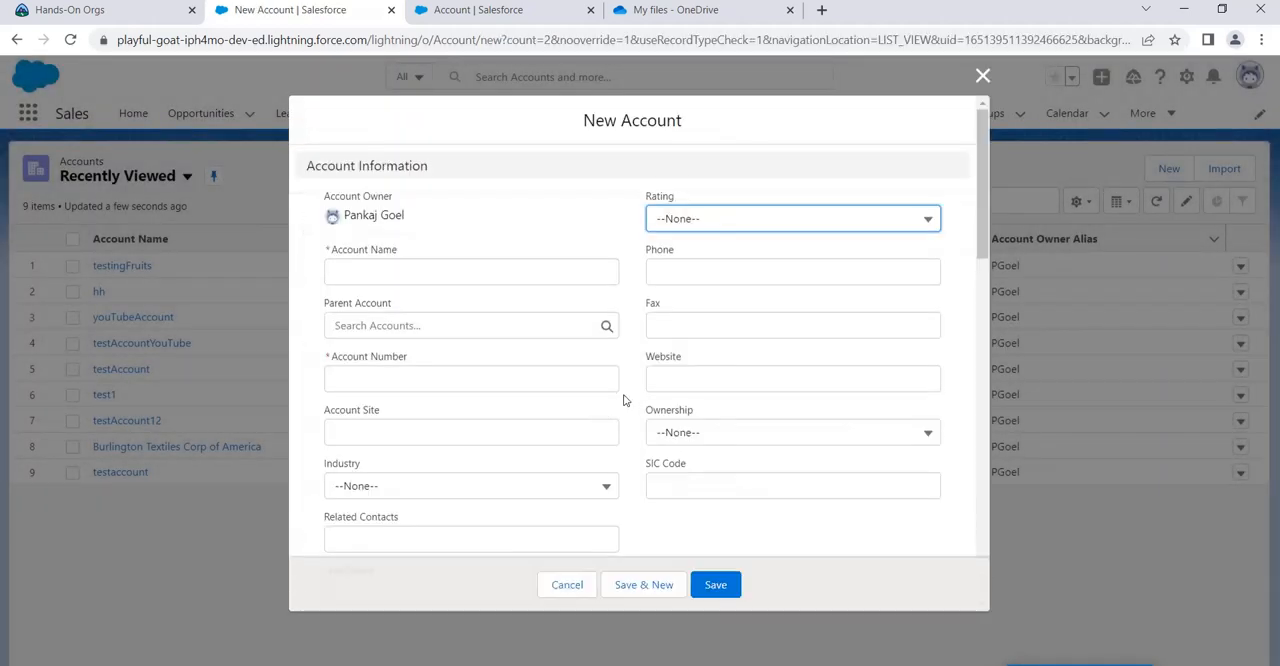
scroll(566, 426, down, 3)
scroll(540, 482, down, 2)
scroll(650, 440, up, 5)
scroll(650, 430, up, 1)
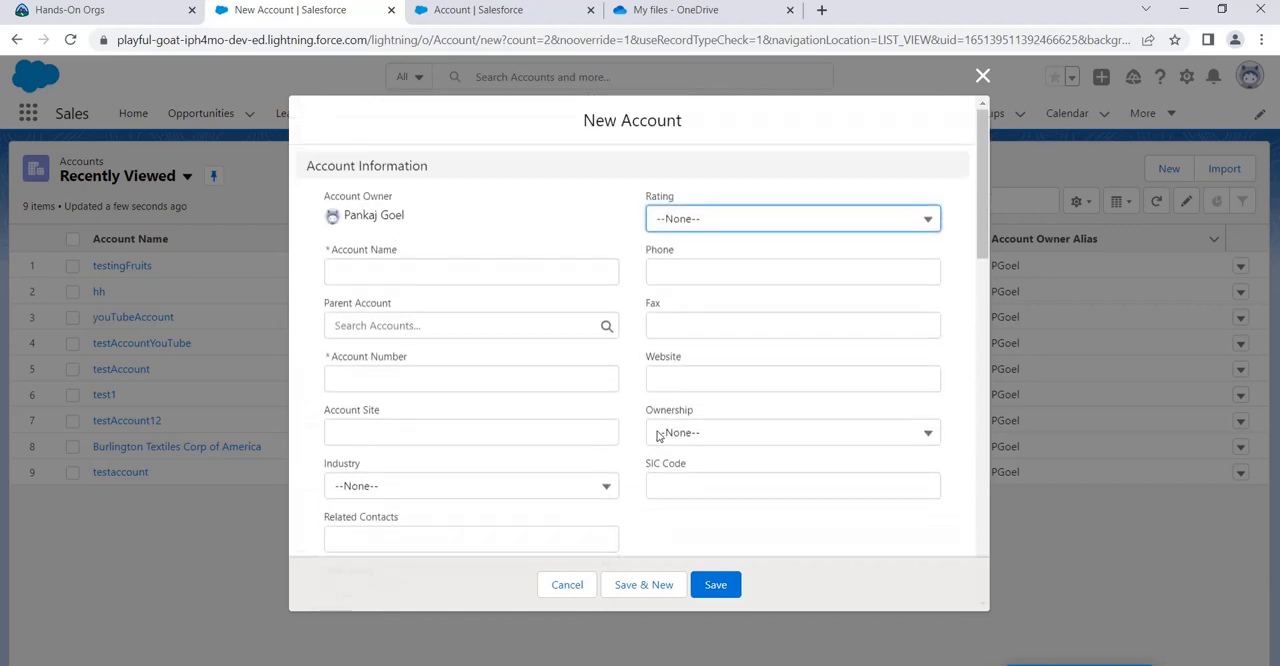
scroll(613, 391, down, 6)
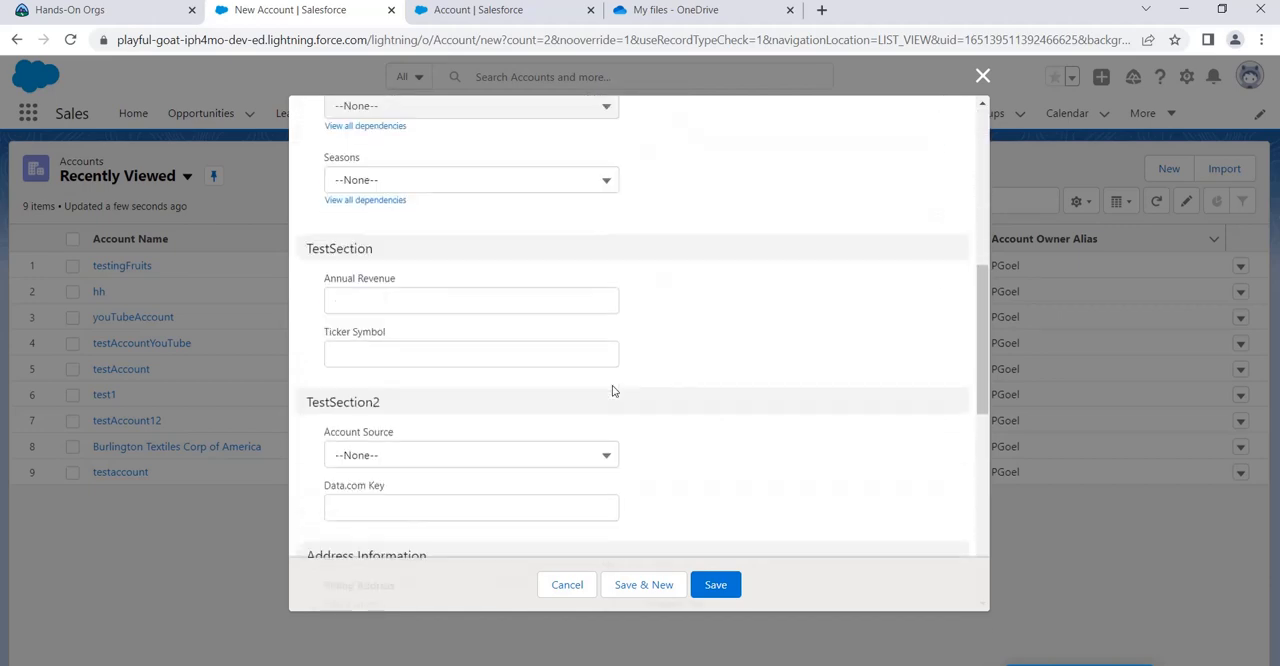
scroll(608, 426, down, 3)
scroll(608, 426, up, 5)
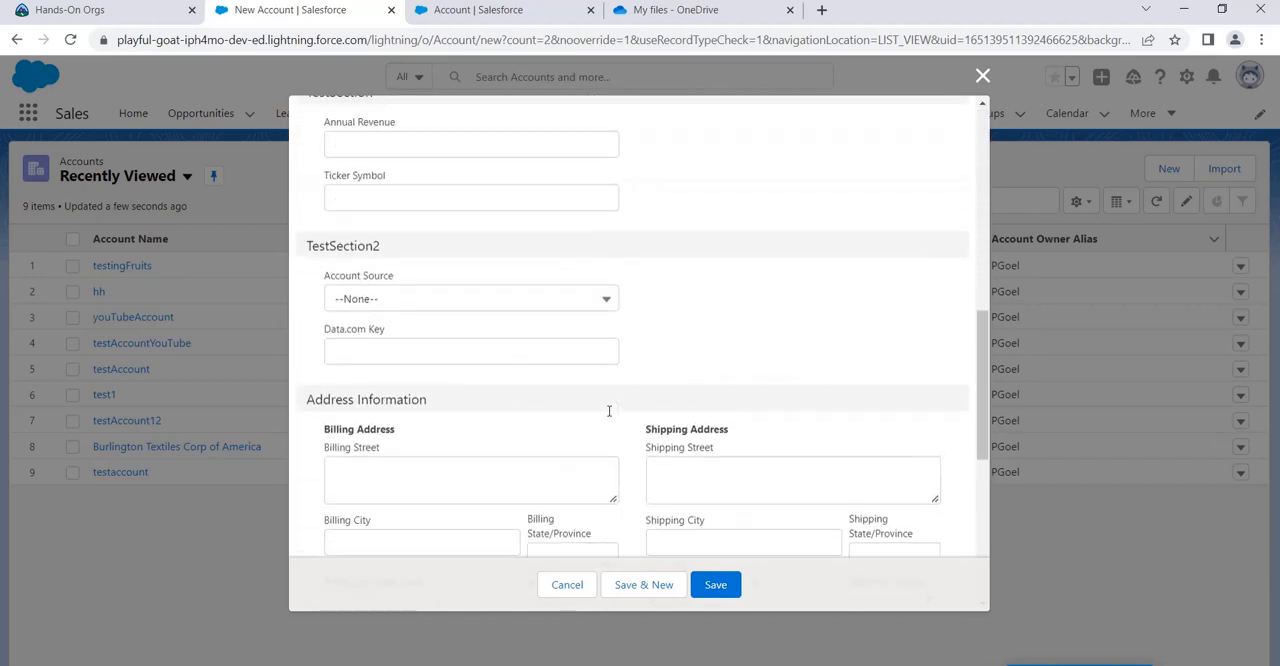
click(982, 76)
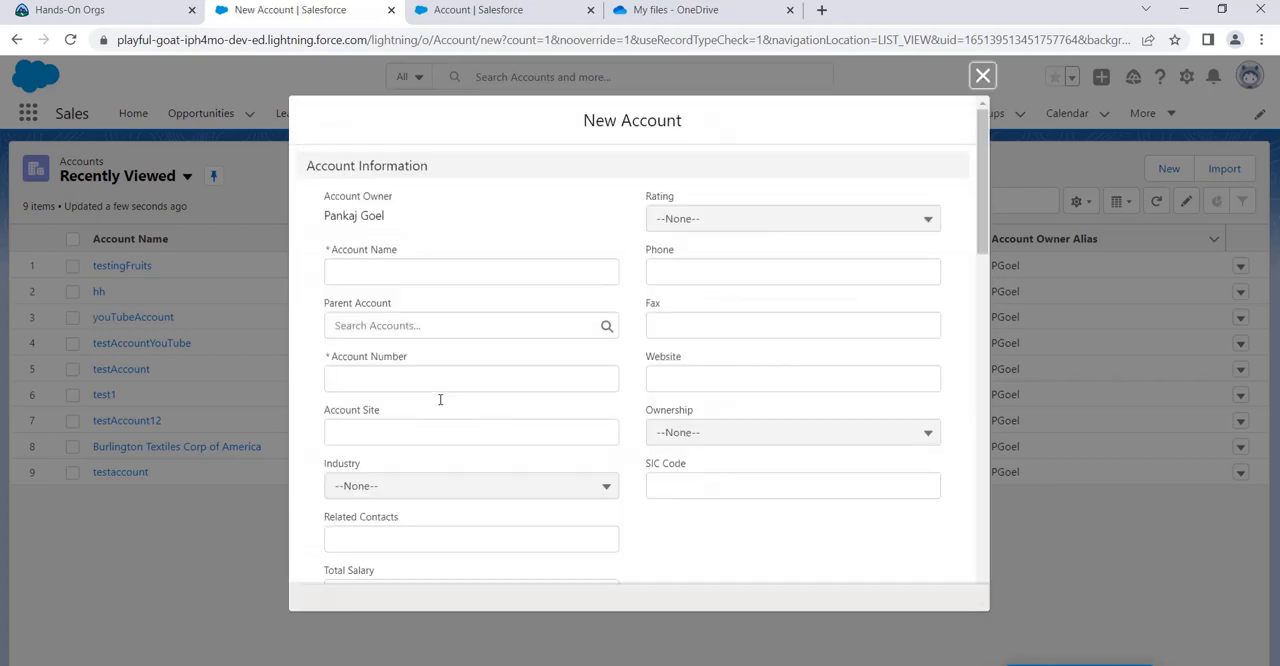
Step: Examine the IndianStates options in a fresh new account form and close it without saving
scroll(492, 421, down, 1)
scroll(651, 376, down, 3)
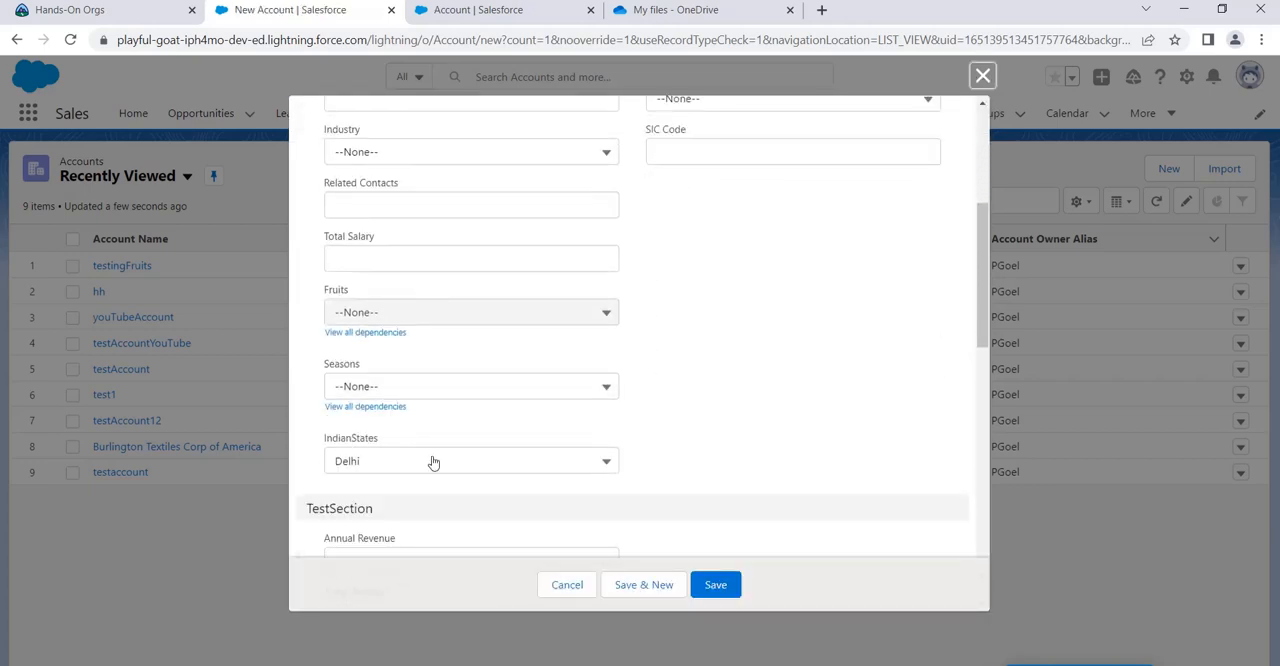
click(433, 461)
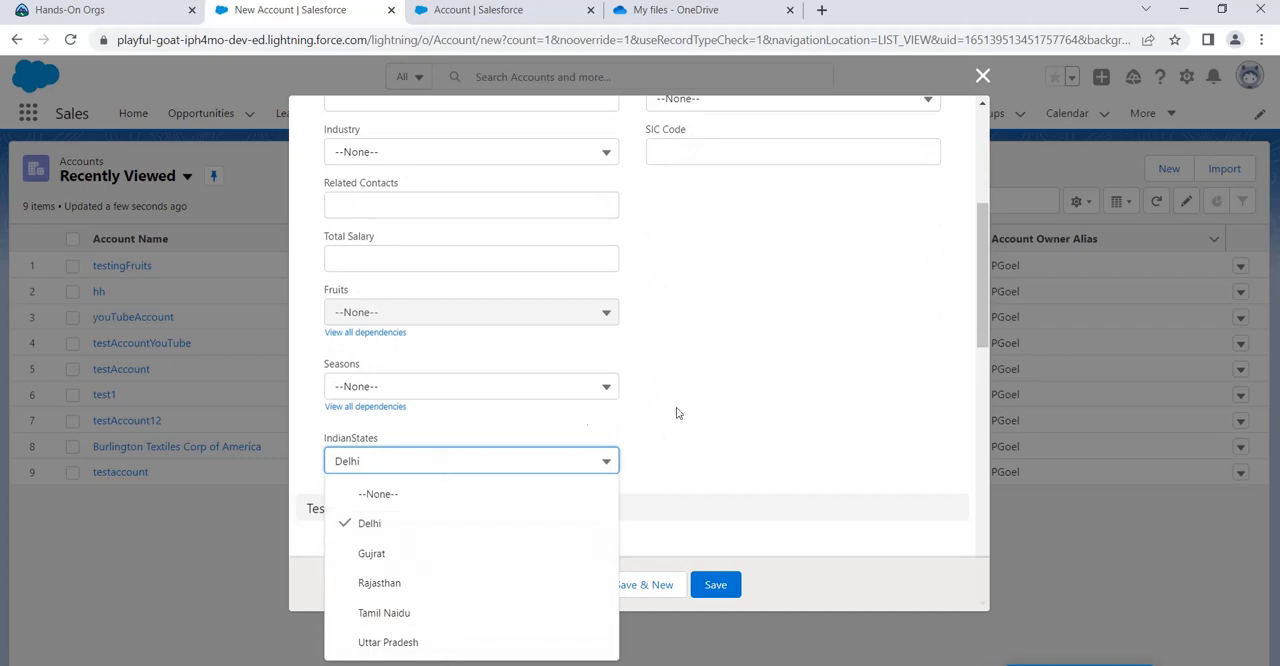
click(731, 503)
click(983, 77)
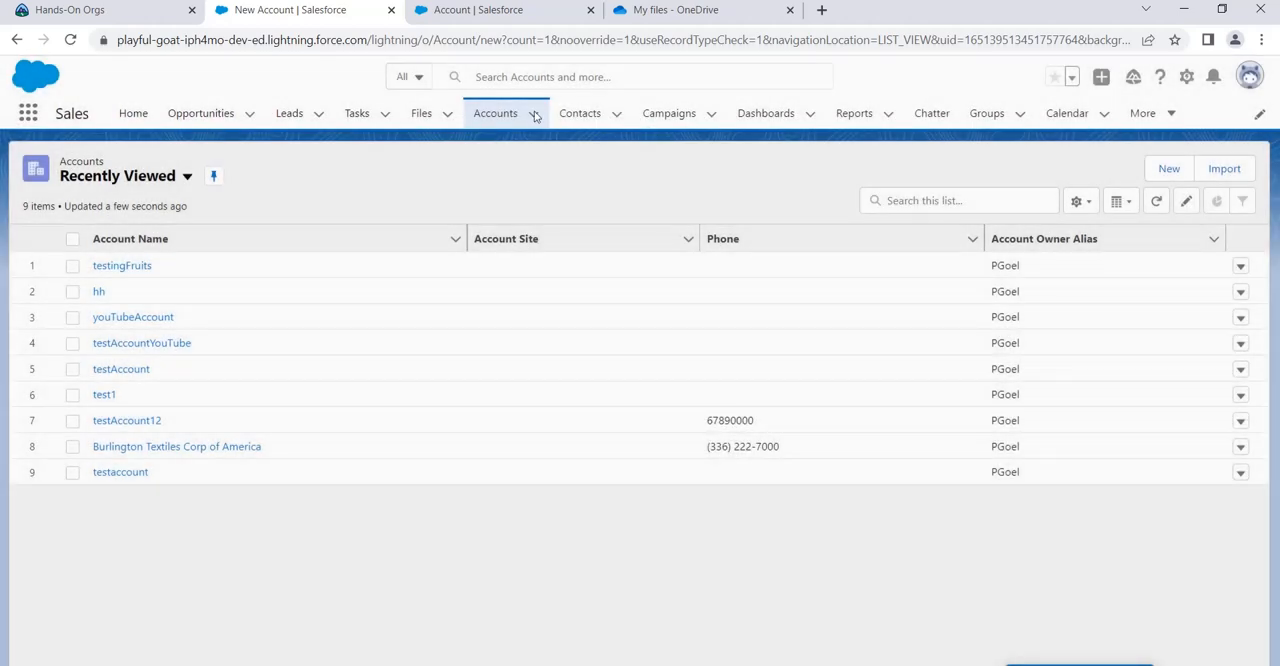
Step: Find the Fruits picklist among the Account object's fields in Setup and open its field definition
click(468, 11)
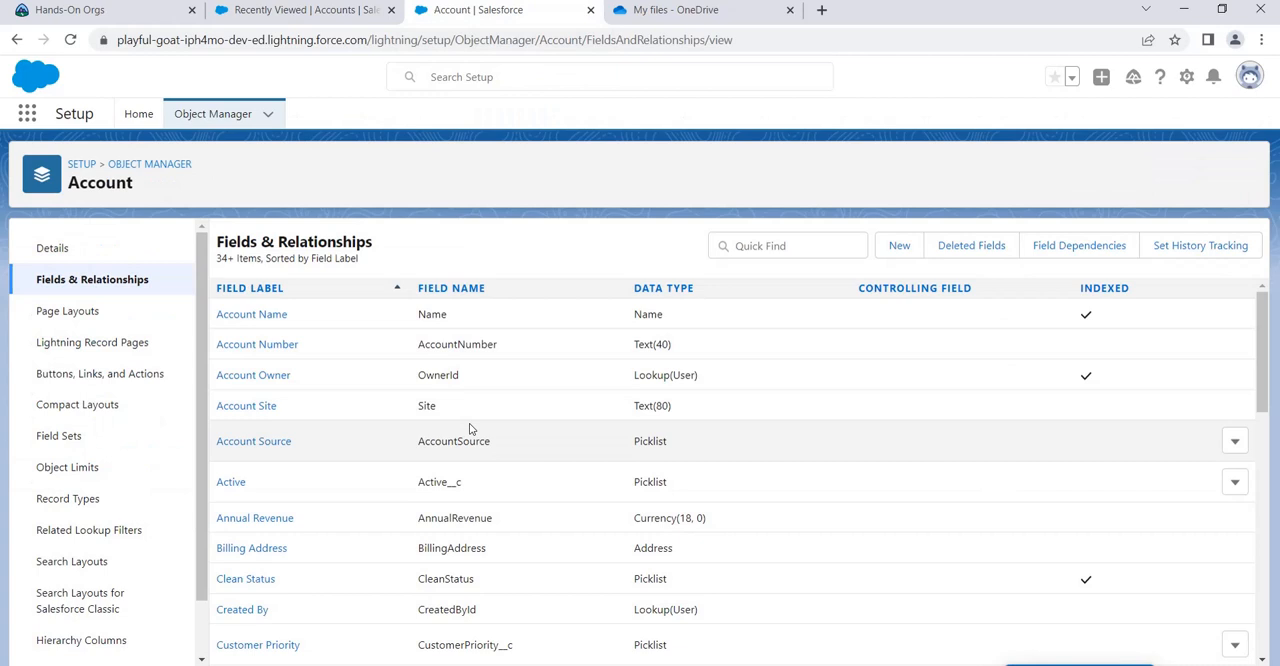
click(752, 246)
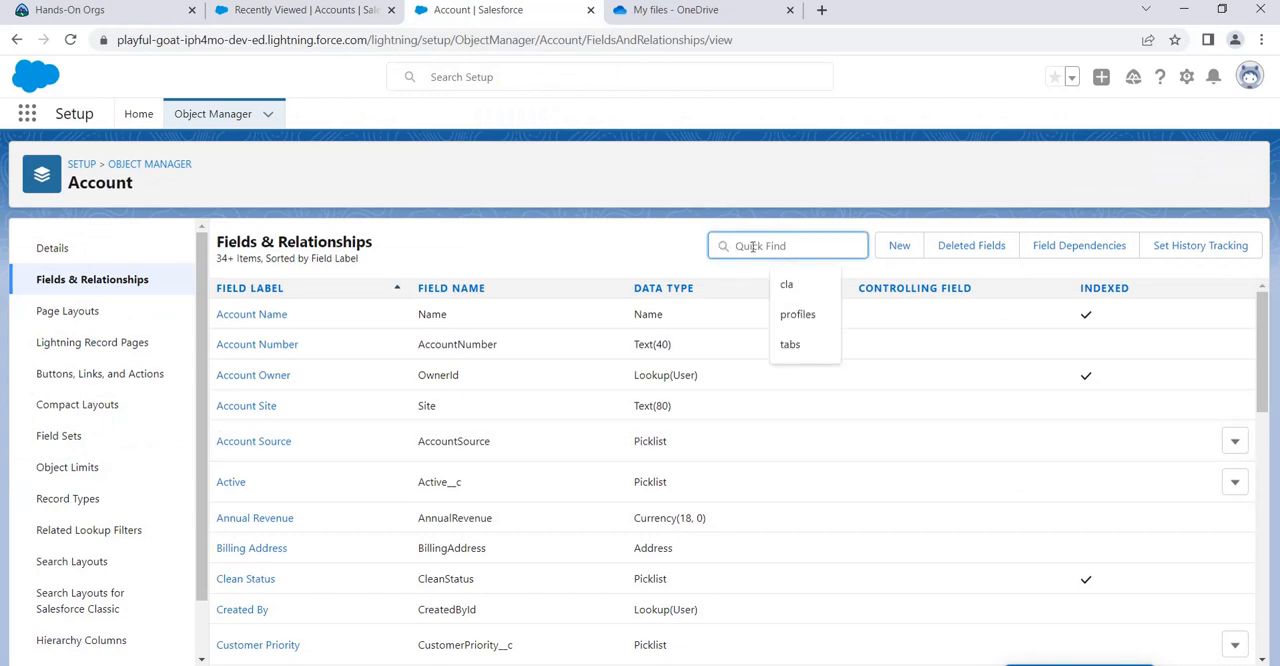
text(f)
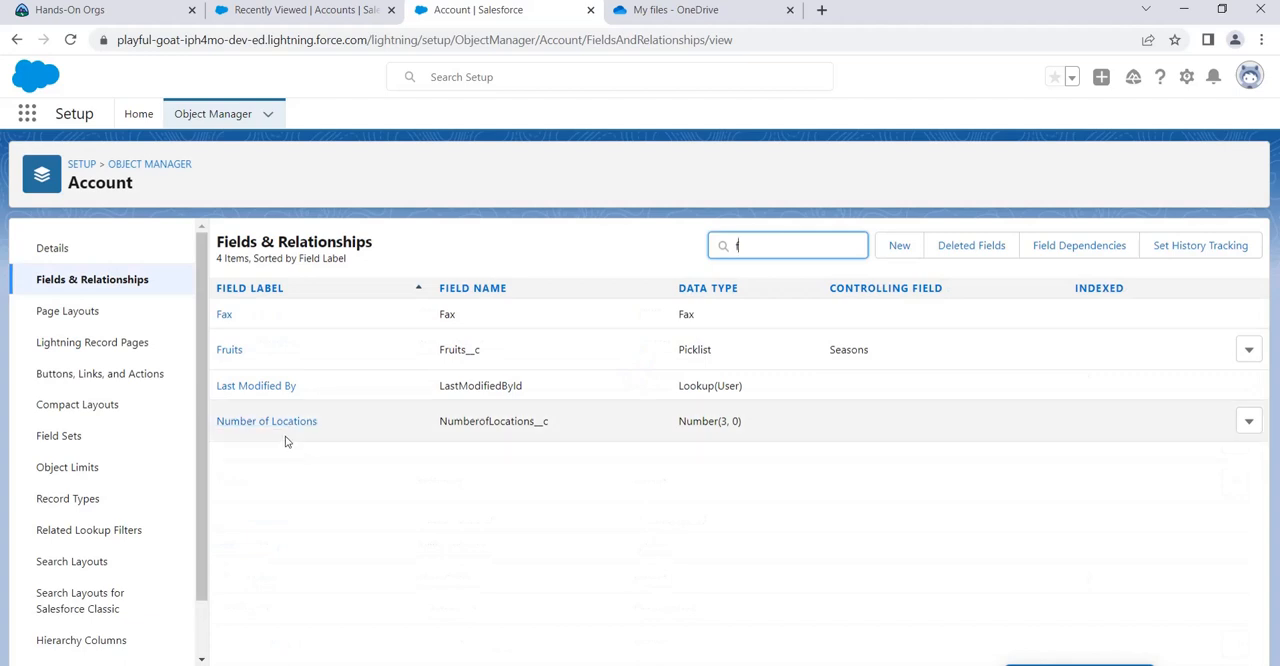
click(235, 353)
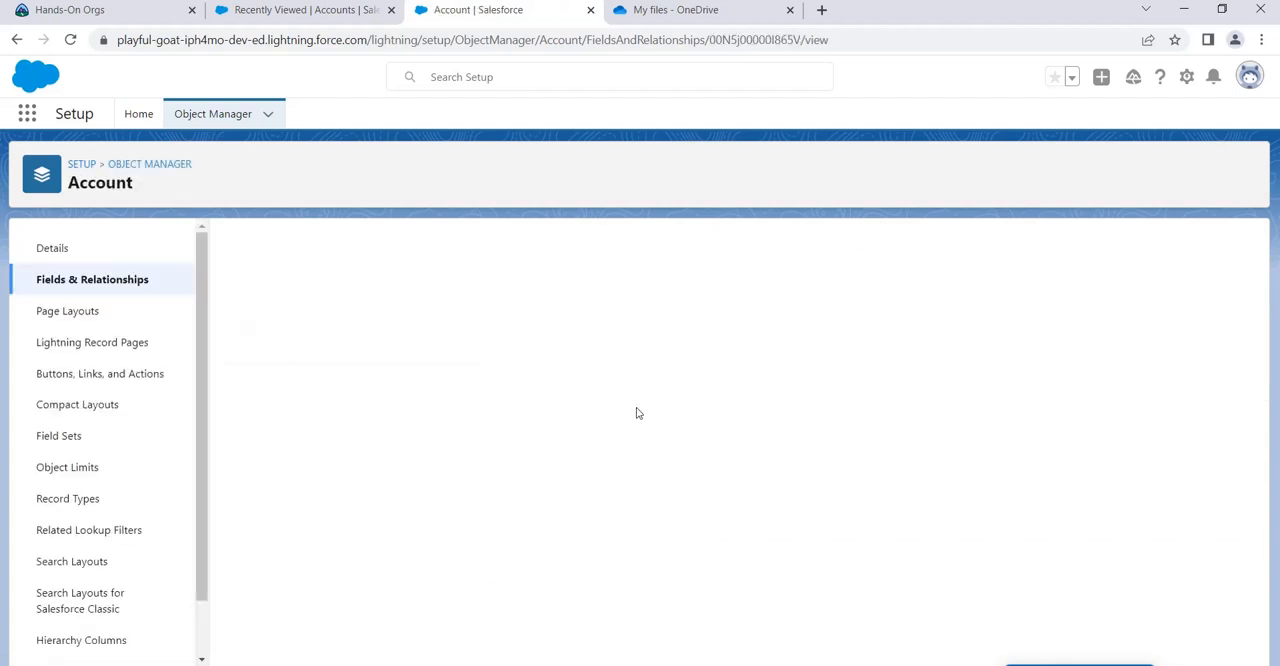
scroll(555, 500, down, 5)
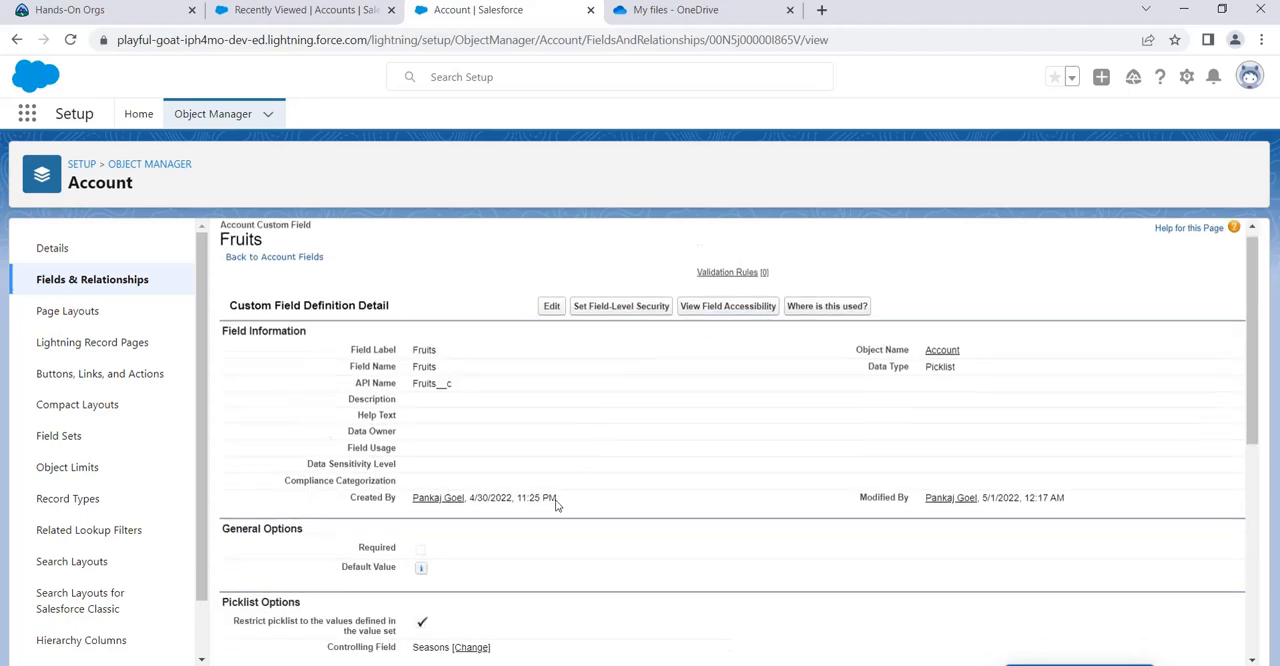
scroll(660, 477, up, 5)
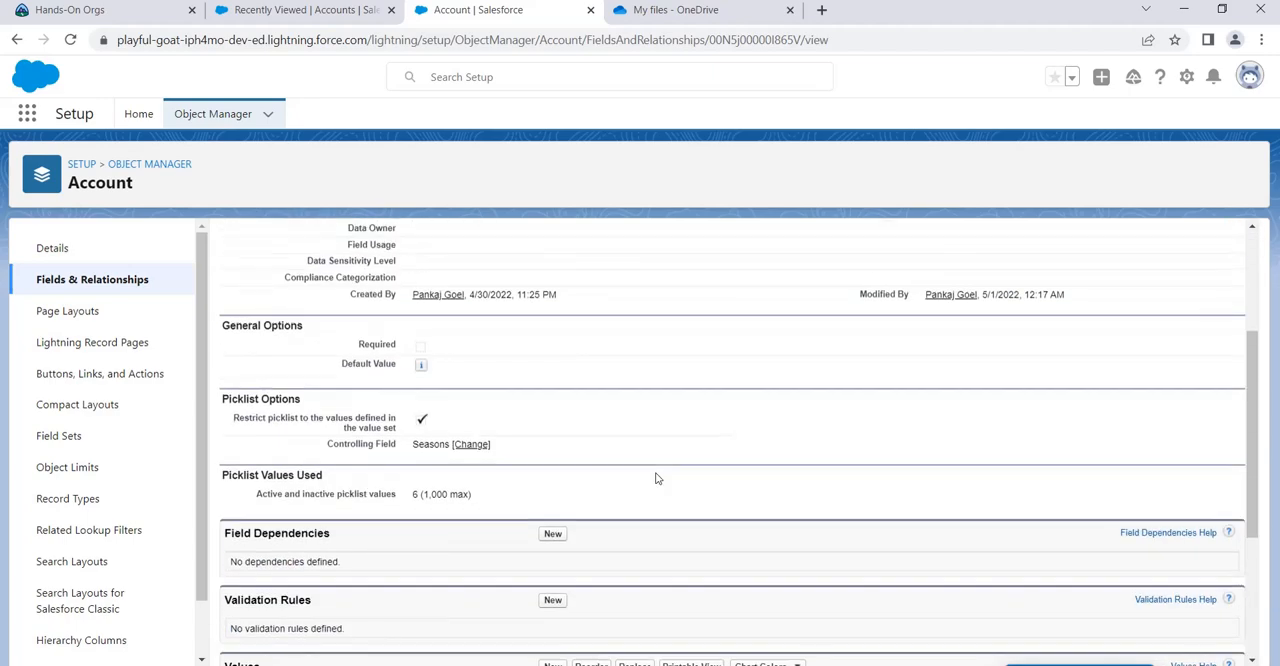
Step: Promote the Fruits field's local picklist values to a new global value set labelled seasonalfruits
click(552, 318)
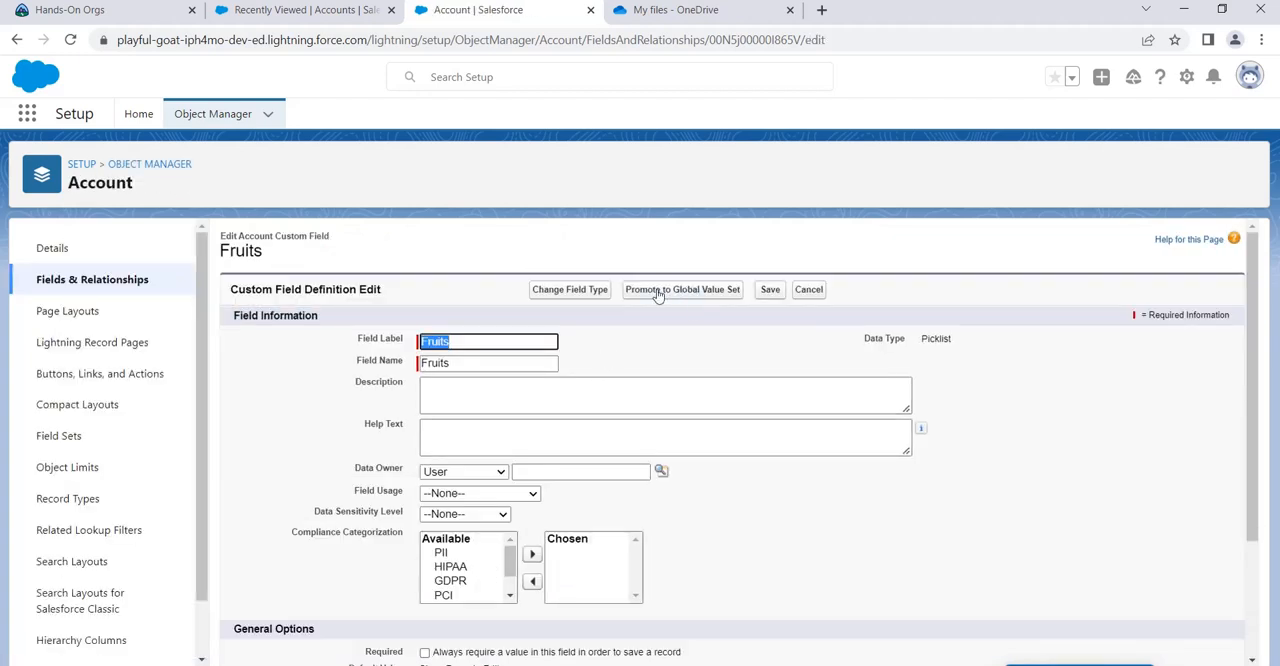
click(696, 294)
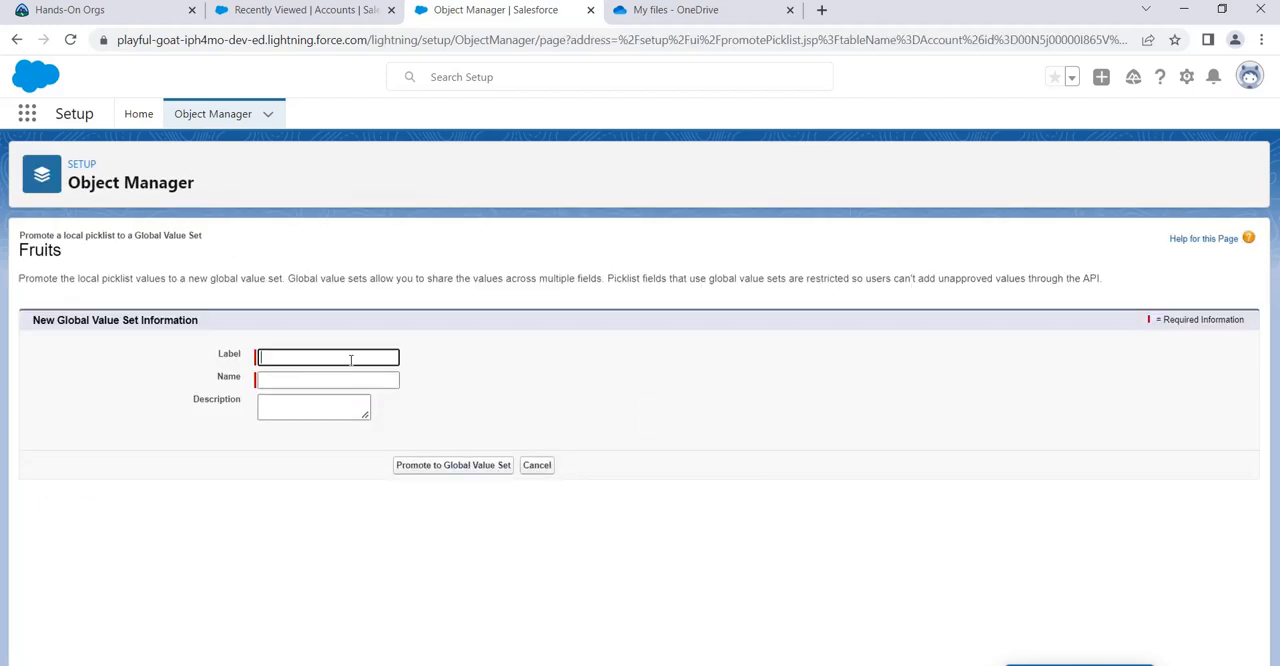
text(seasonalFreuots)
key(BackSpace)
key(BackSpace)
key(BackSpace)
key(BackSpace)
key(BackSpace)
key(BackSpace)
key(BackSpace)
text(fruits)
click(496, 390)
click(471, 468)
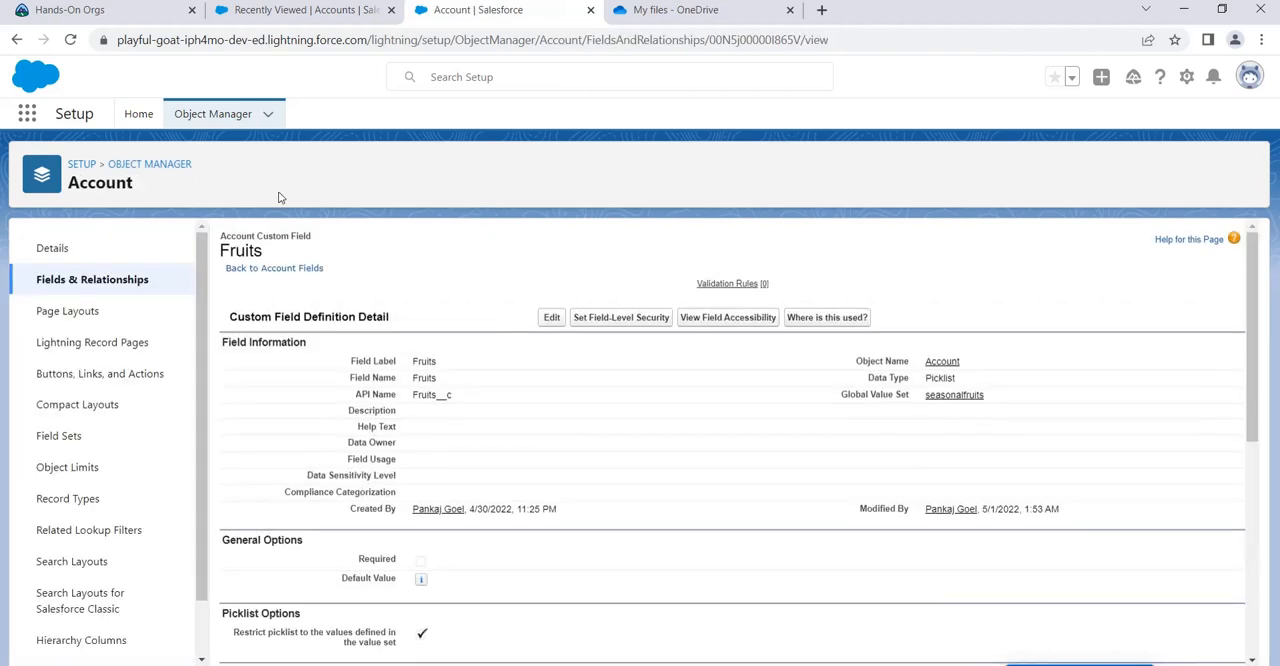
Step: Return to Setup Home and open Picklist Value Sets to check the list of global value sets
click(143, 115)
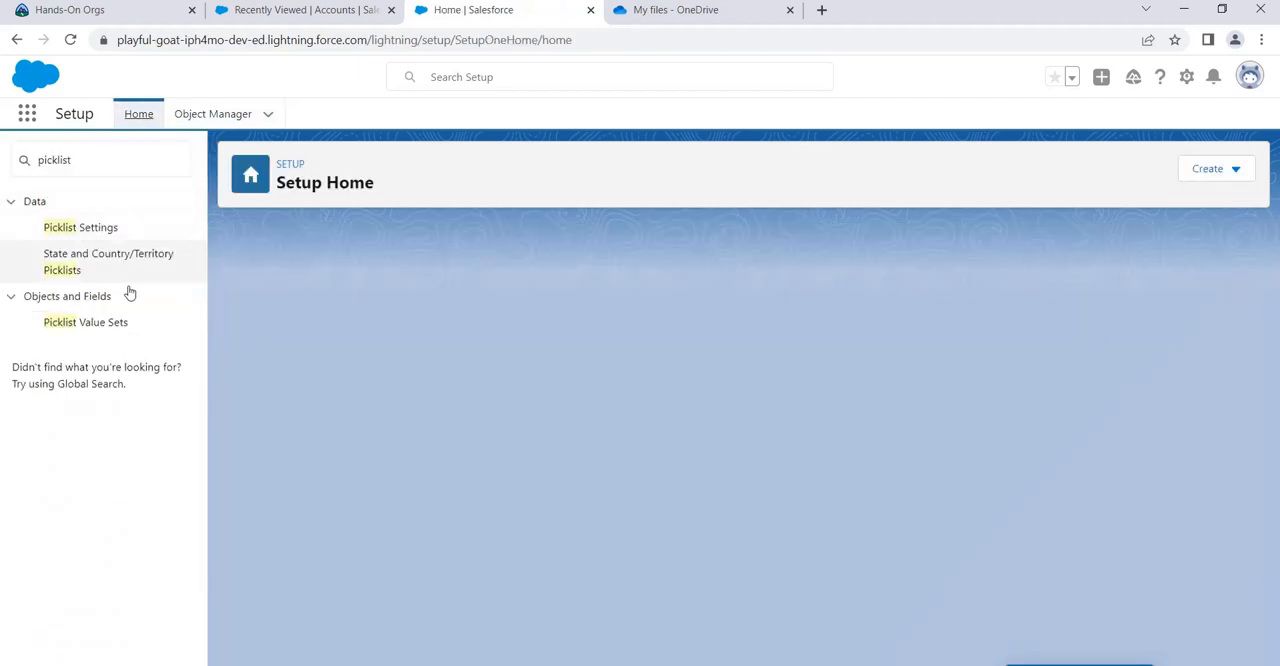
click(106, 324)
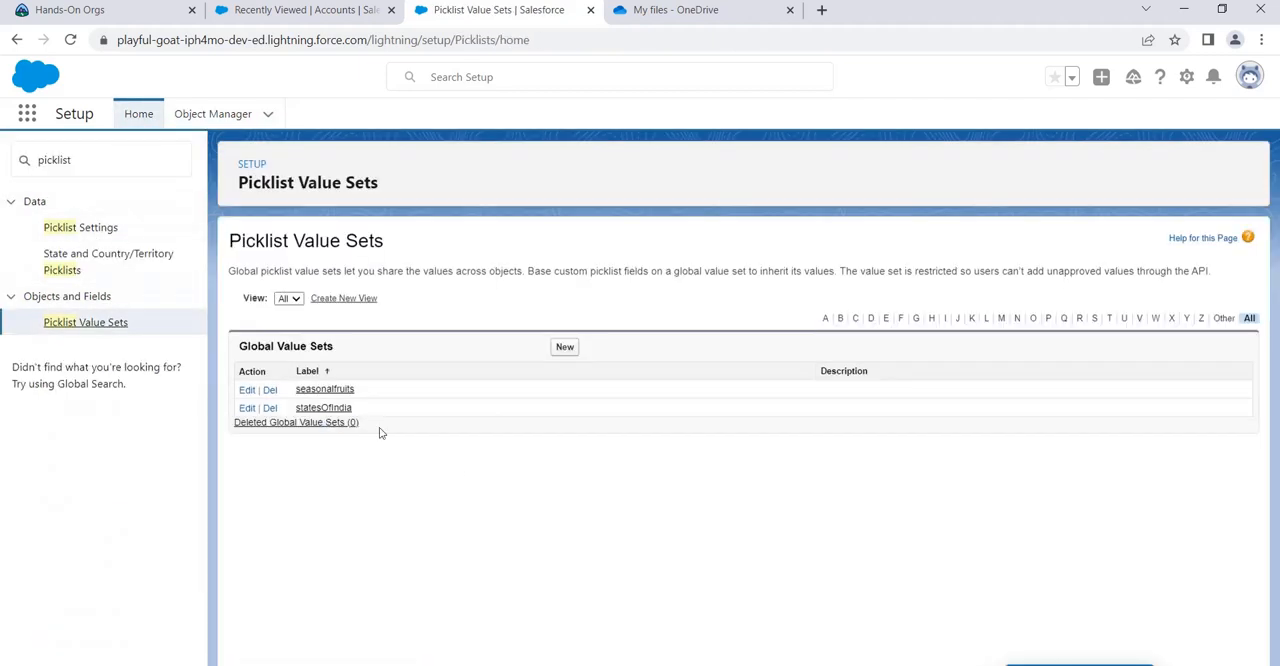